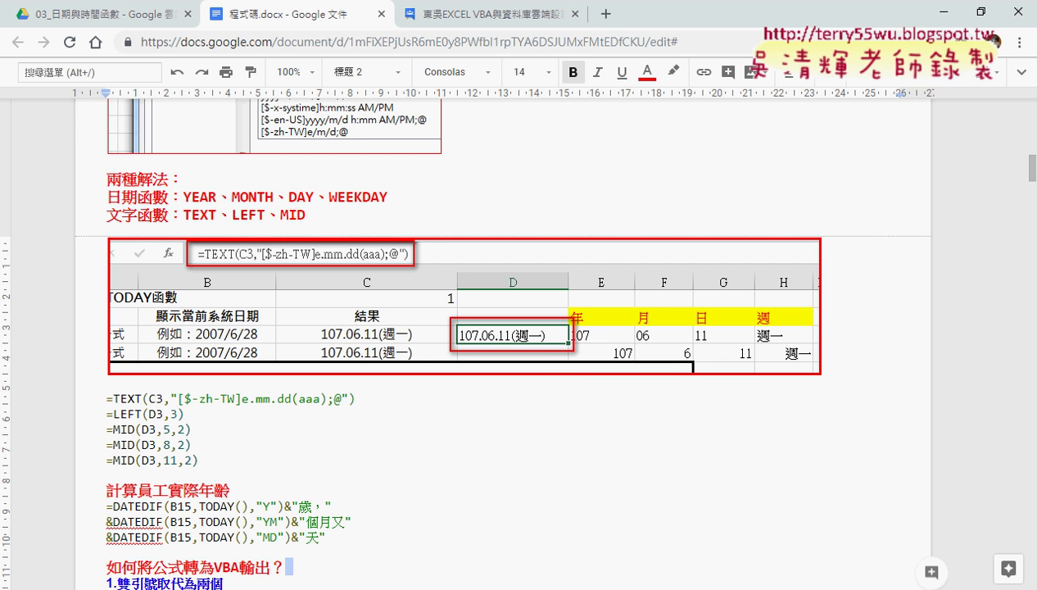
Switch to the Excel workbook and review the DATEDIF sheet's dates, 年數/月數/天數 conditions and Y–MD codes
mouse_move(218, 587)
click(212, 534)
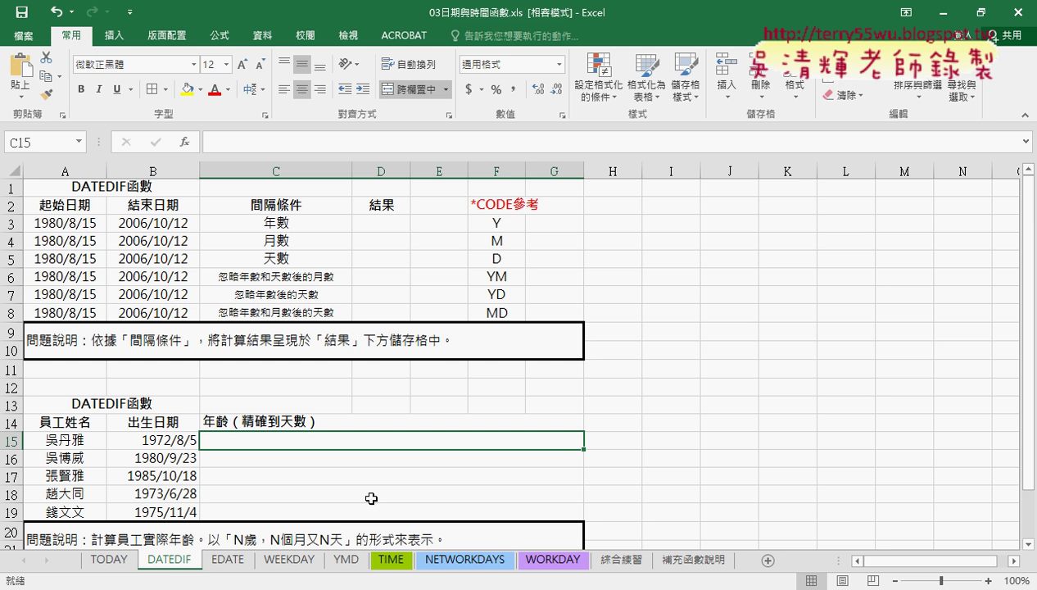
click(382, 222)
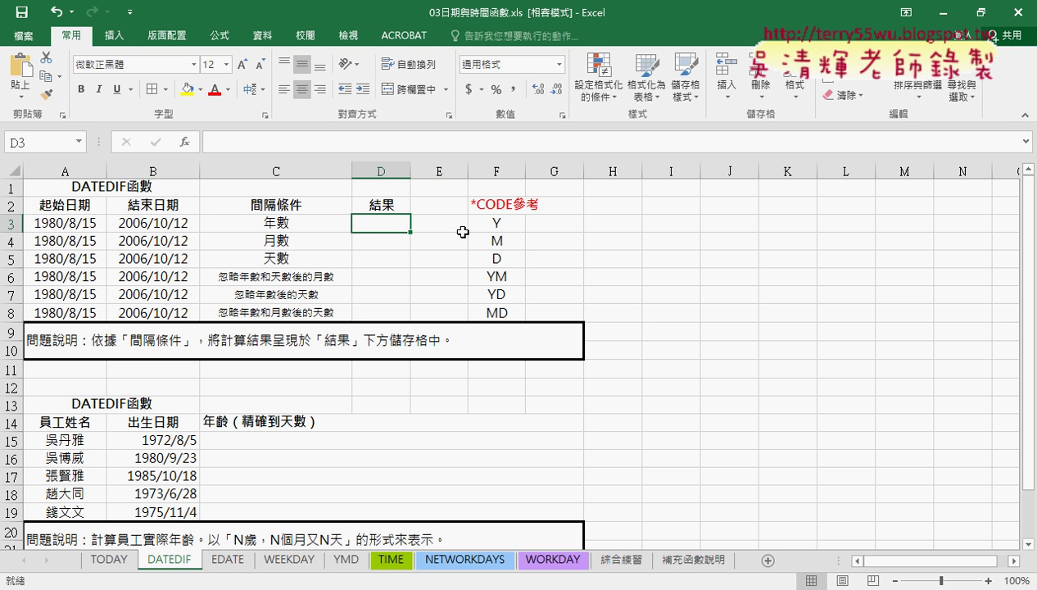
drag(495, 222, 504, 310)
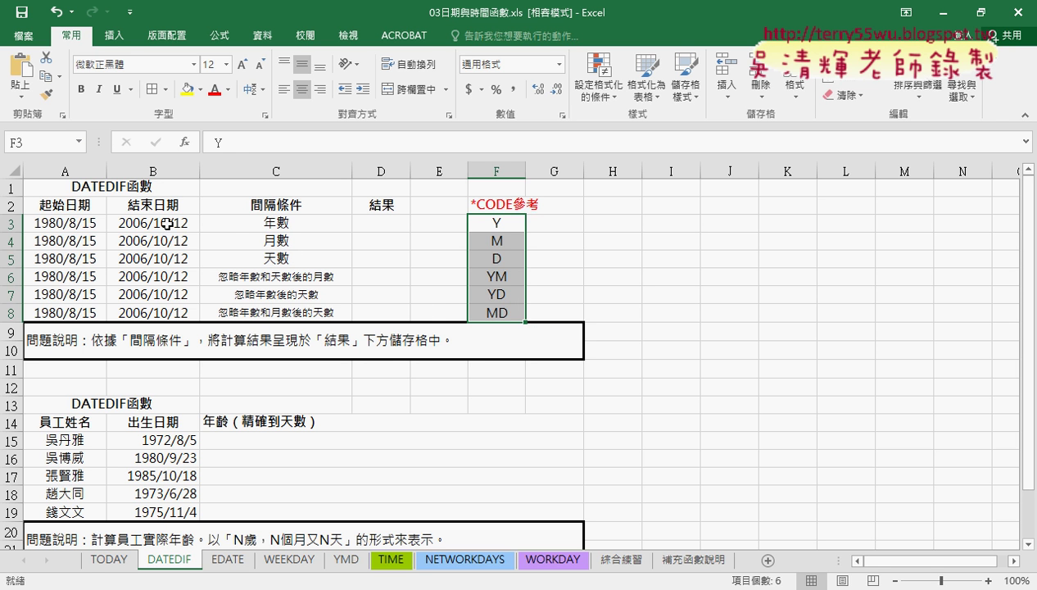
drag(62, 222, 168, 223)
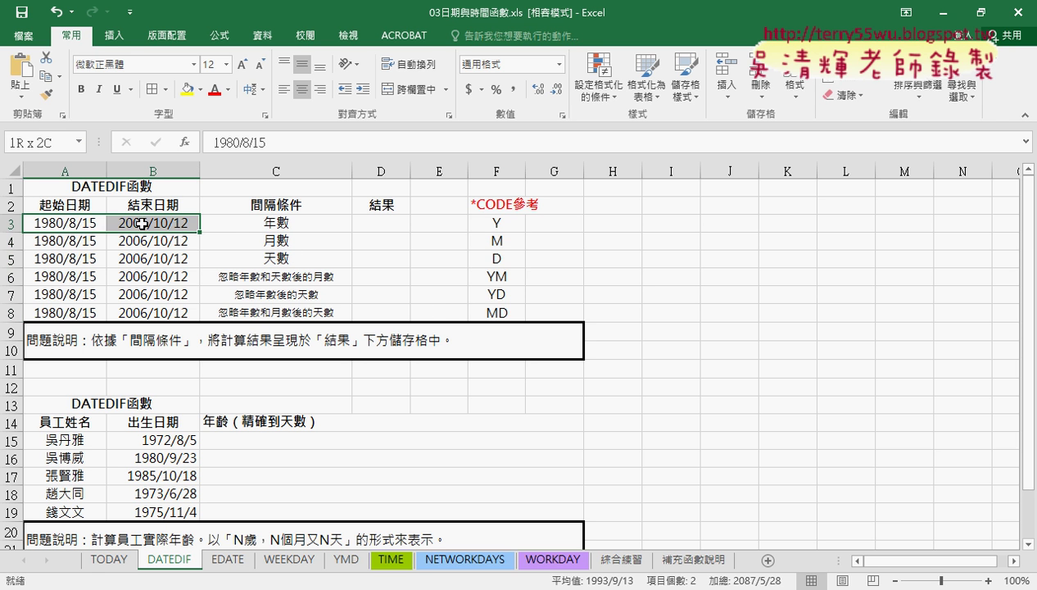
click(294, 225)
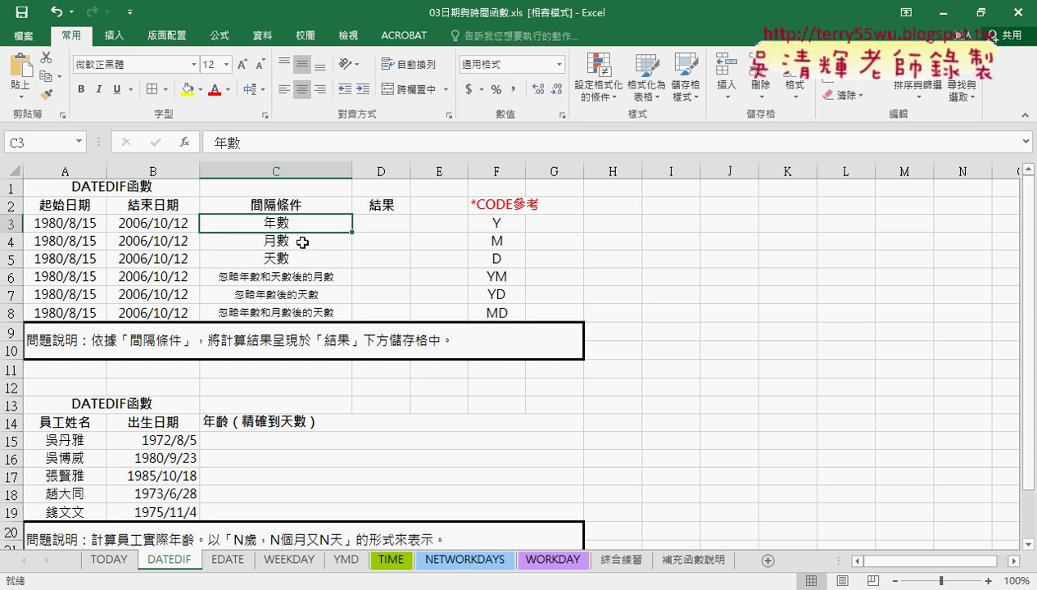
click(309, 240)
click(295, 257)
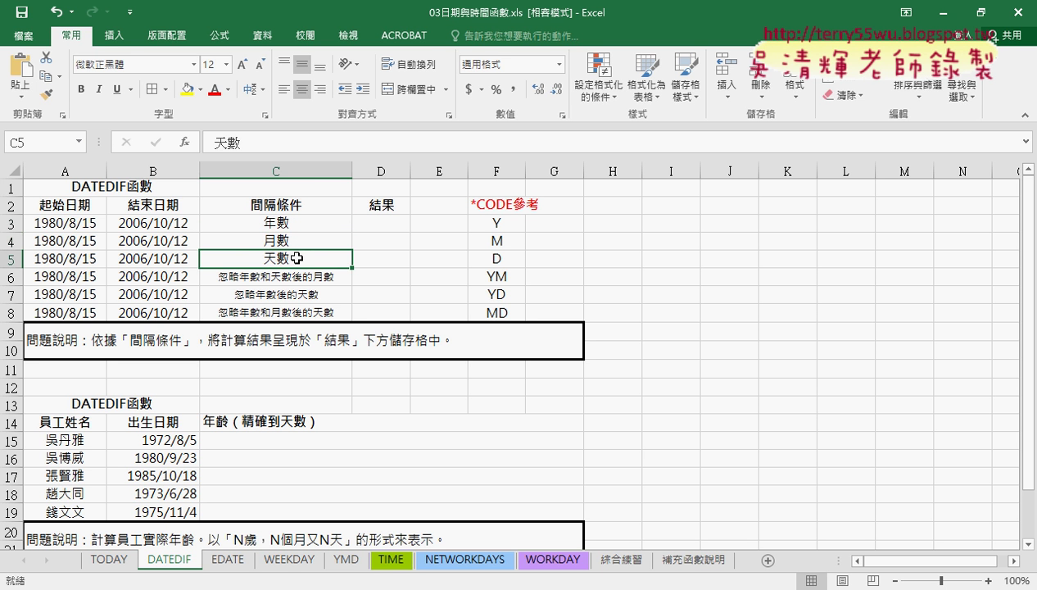
click(392, 261)
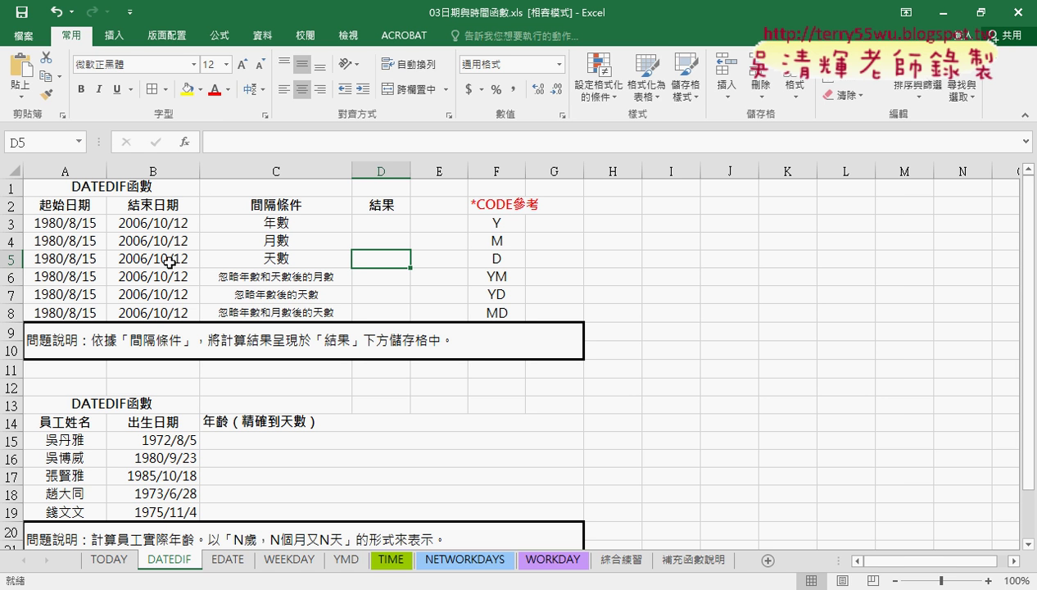
Enter =B5-A5 in D5 so it shows the 9554-day difference
click(242, 143)
text(ㄦ)
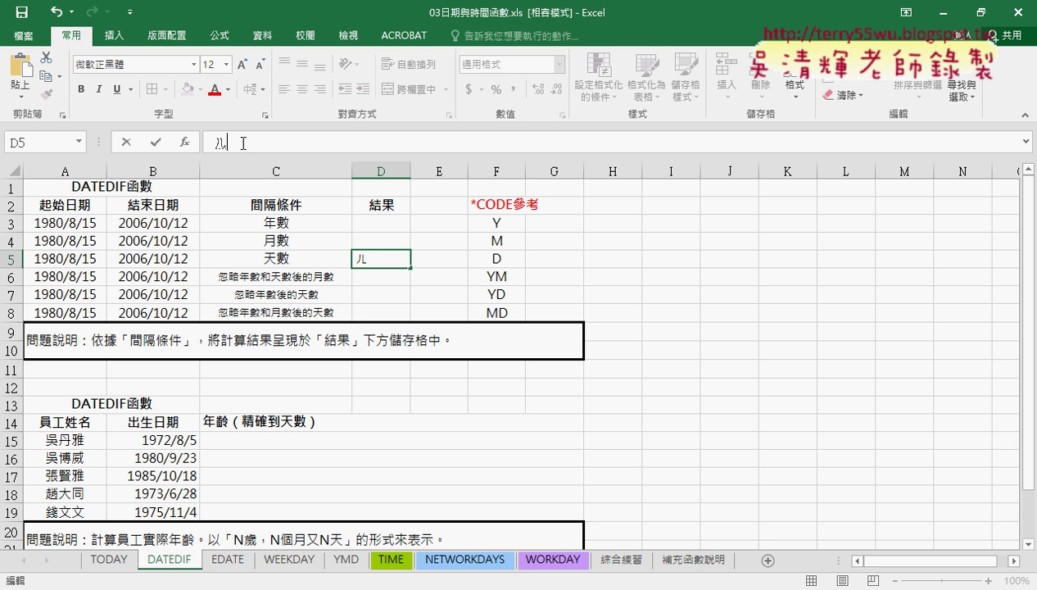
key(BackSpace)
text(=)
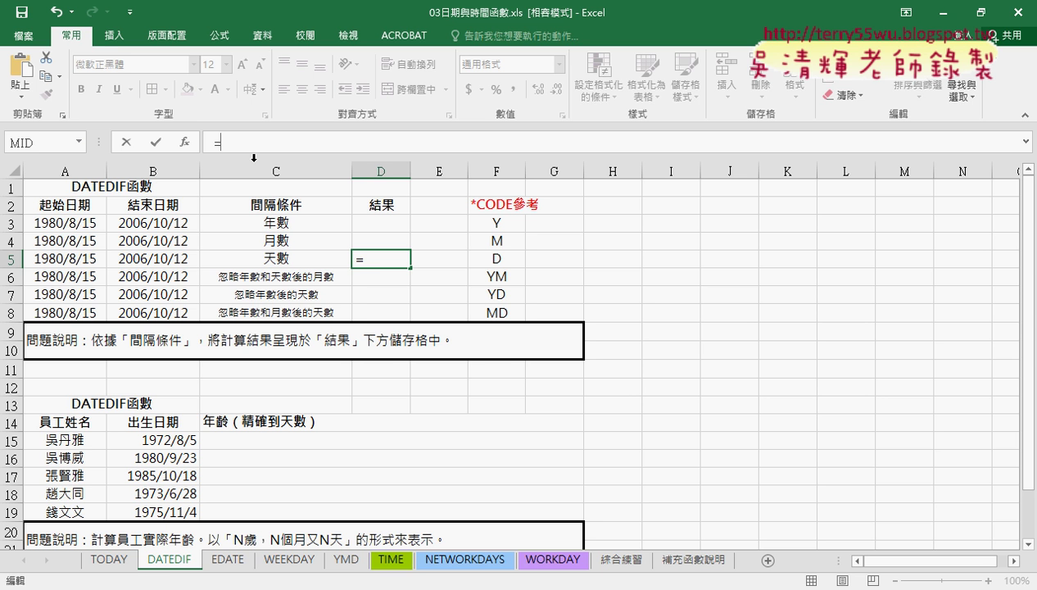
click(141, 260)
text(-)
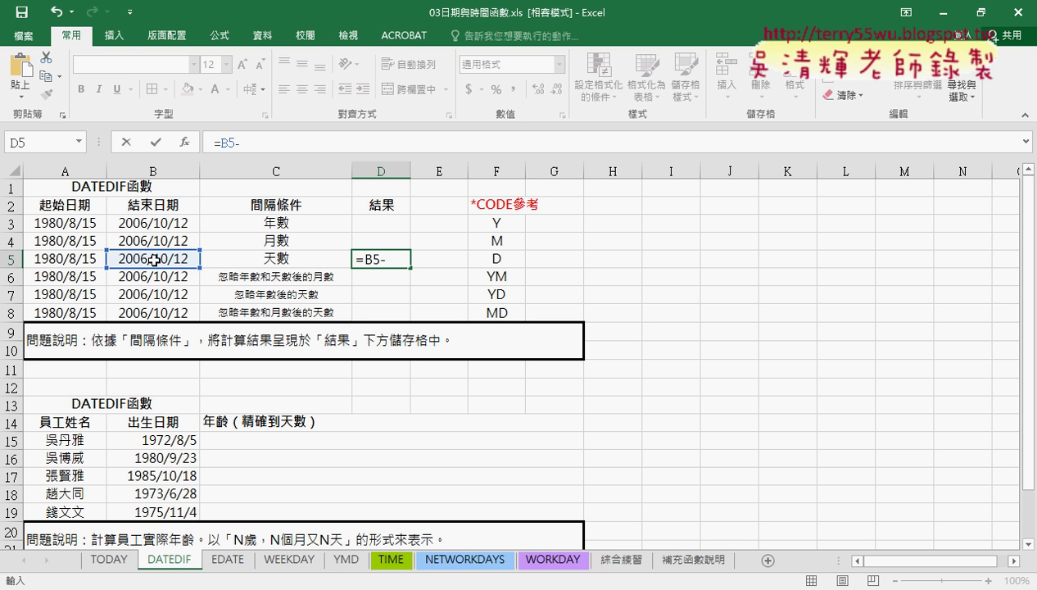
click(81, 258)
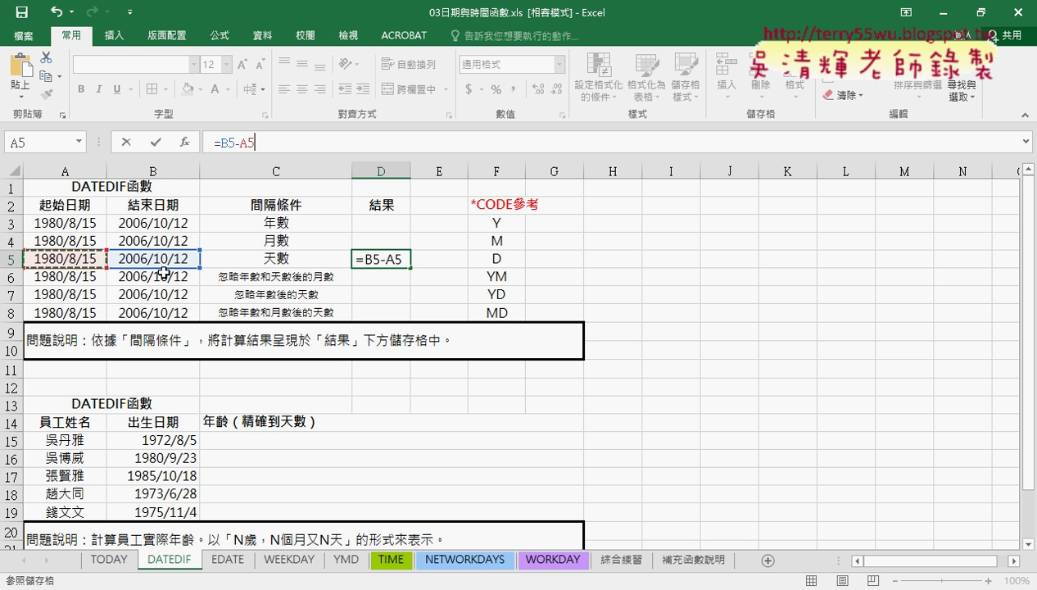
click(163, 143)
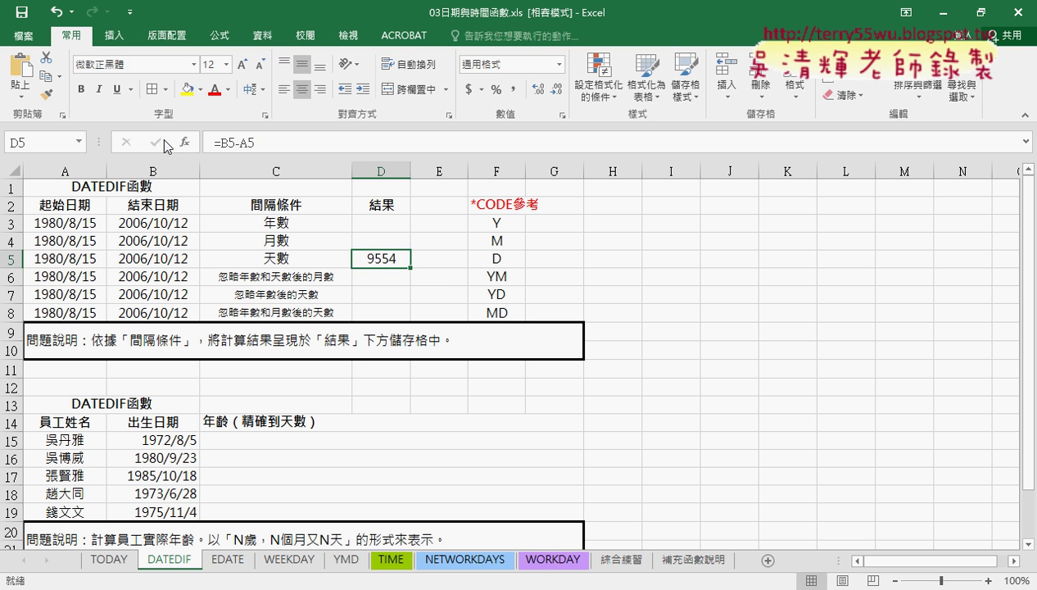
click(453, 261)
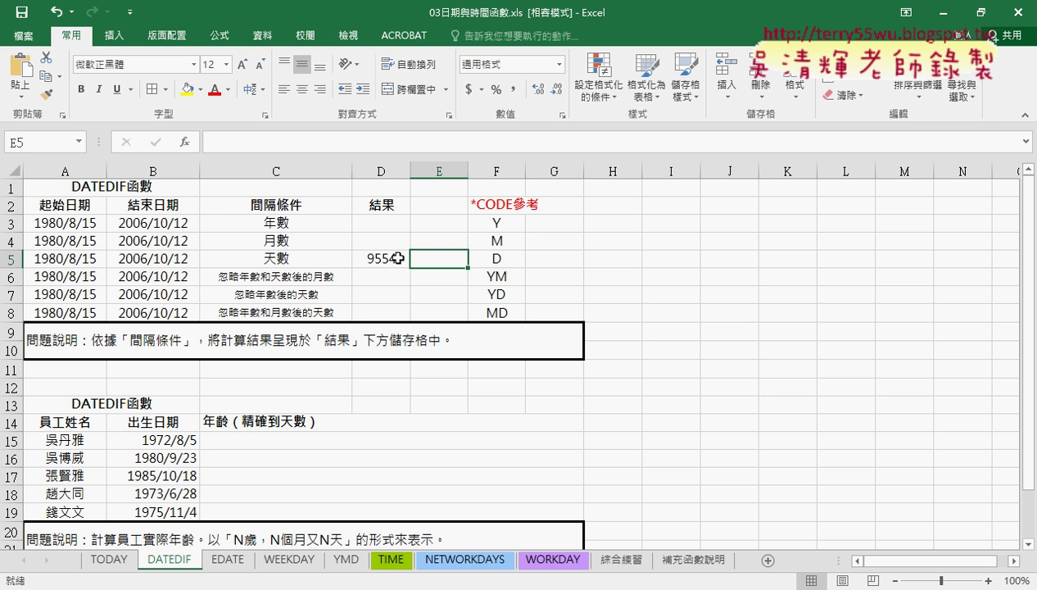
click(382, 222)
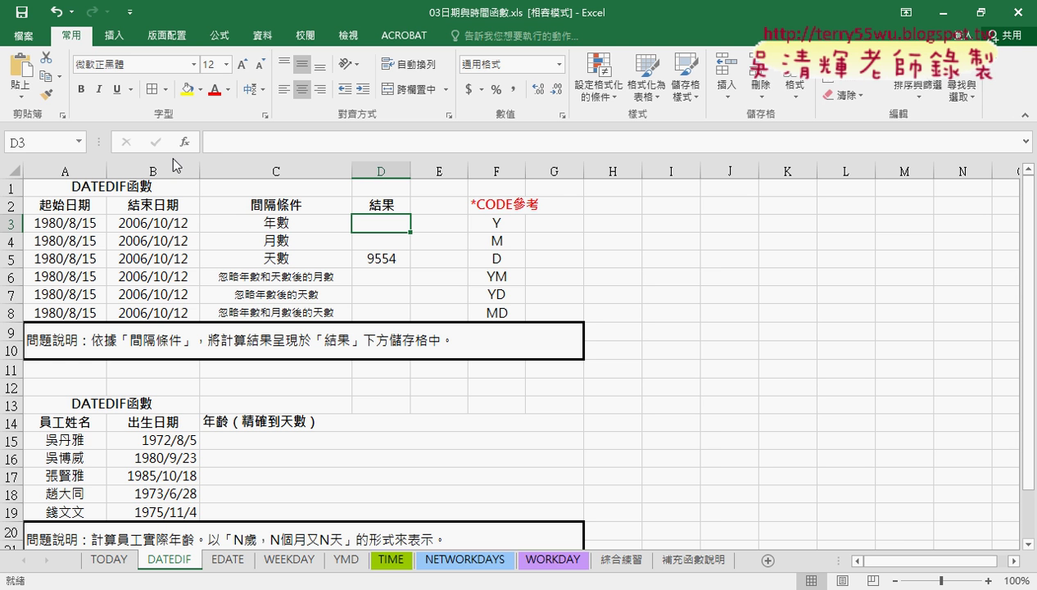
click(194, 142)
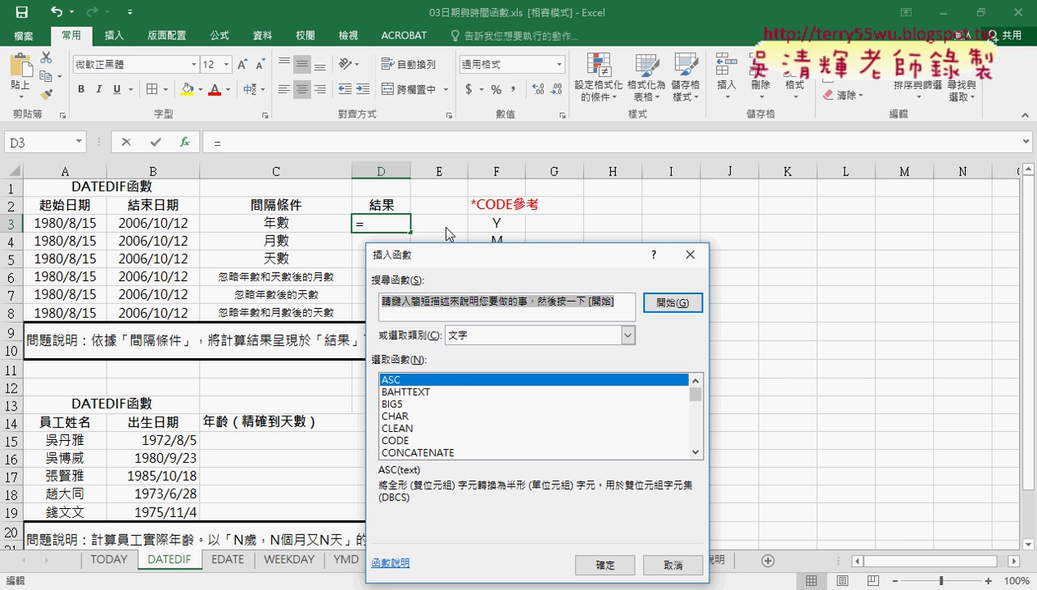
drag(525, 255, 601, 31)
click(602, 113)
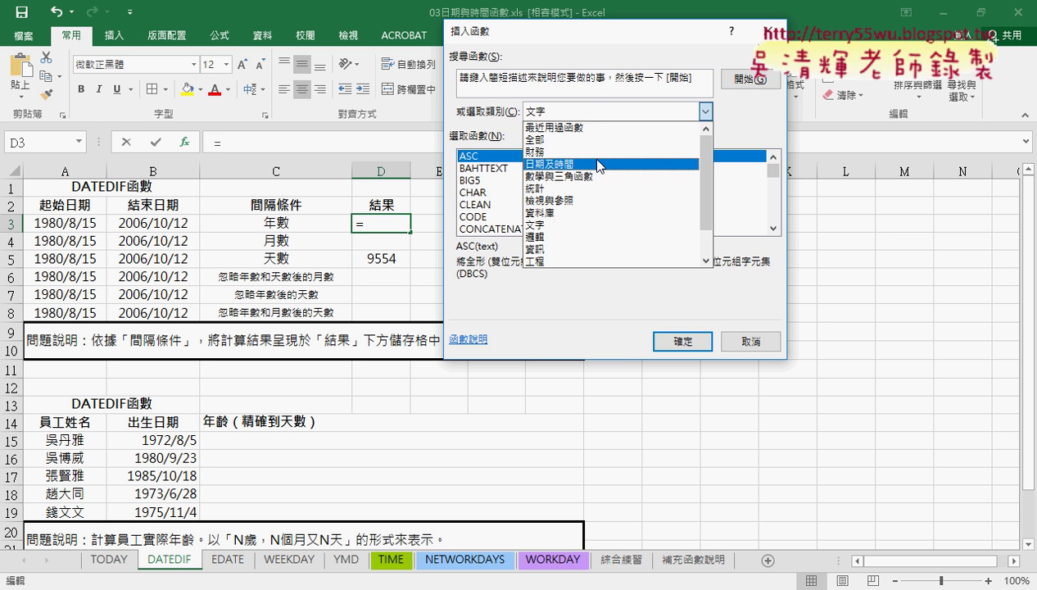
click(591, 172)
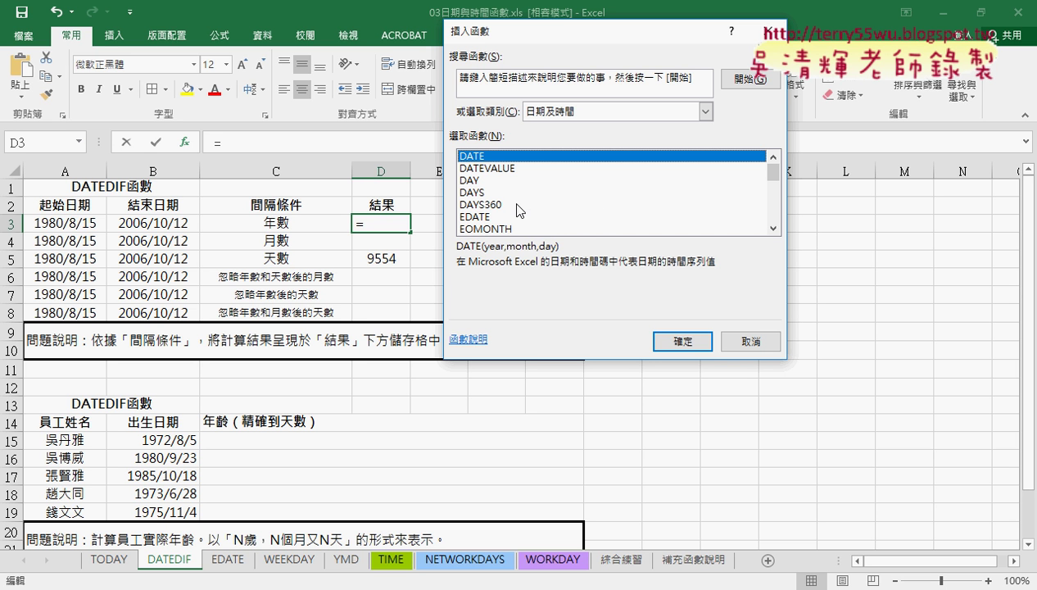
click(750, 339)
Begin D3's formula by typing =date in the formula bar
click(310, 144)
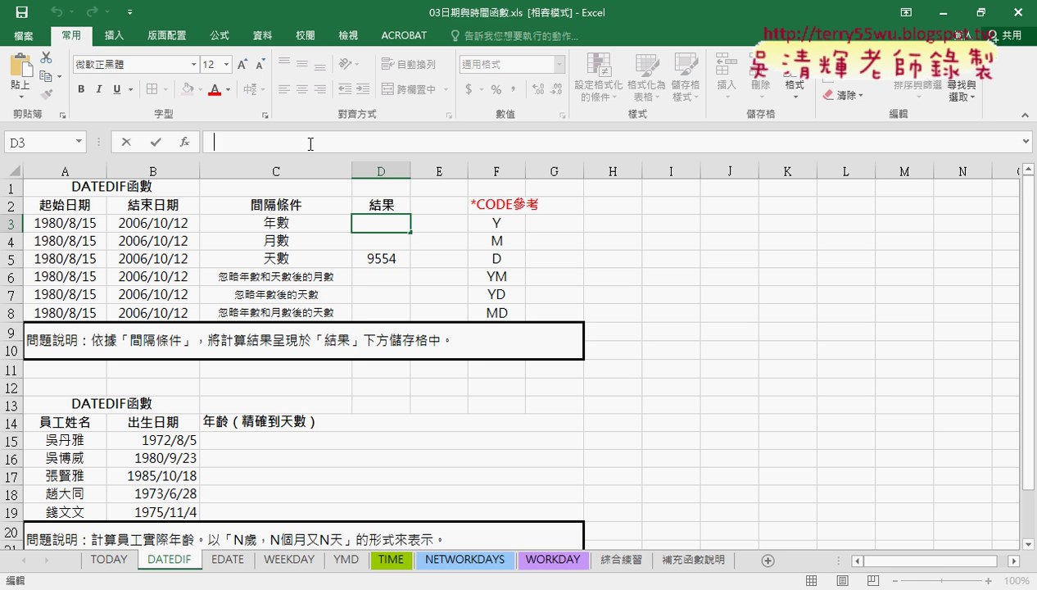
text(=)
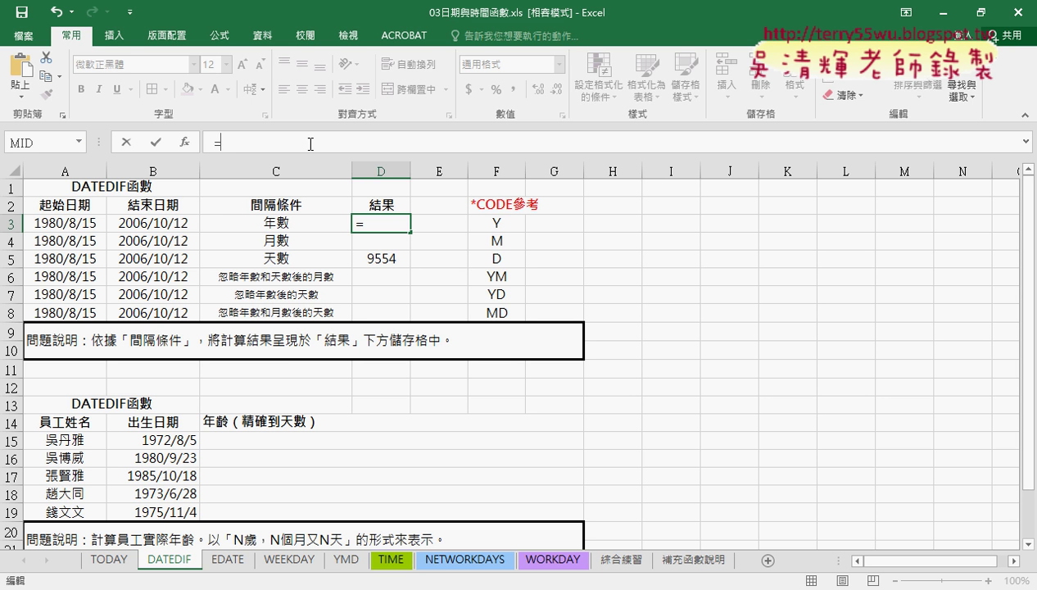
text(date)
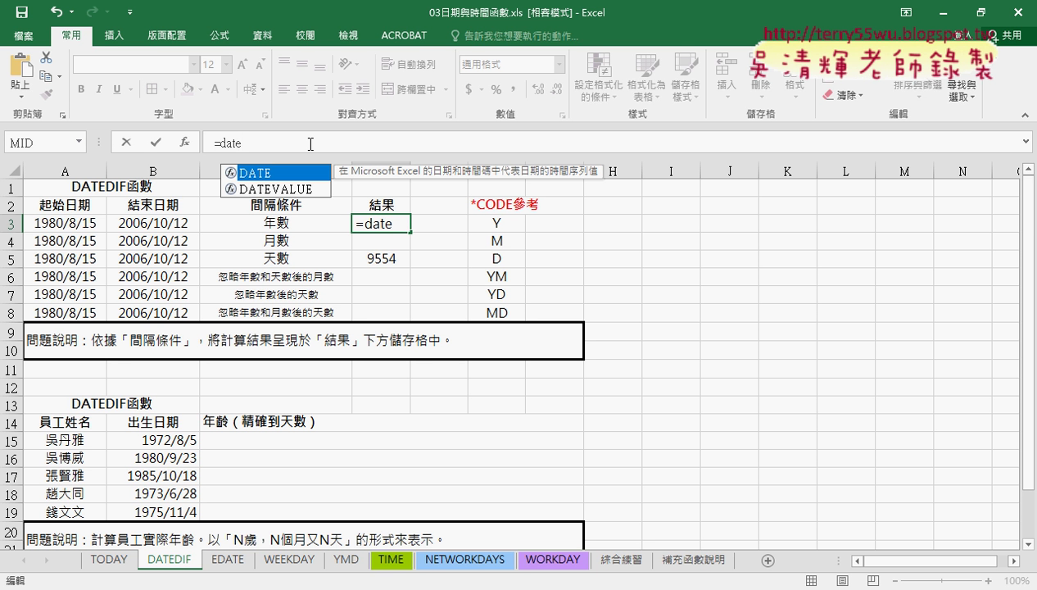
Complete D3 as =DATEDIF(A3,B3,"Y") so it shows 26 years
text(dif)
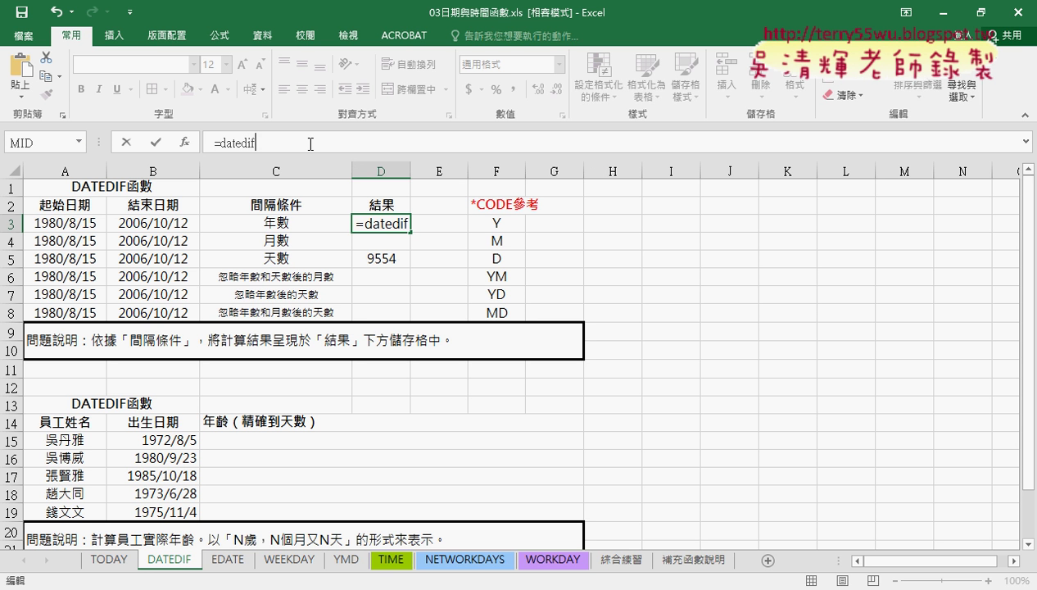
text(()
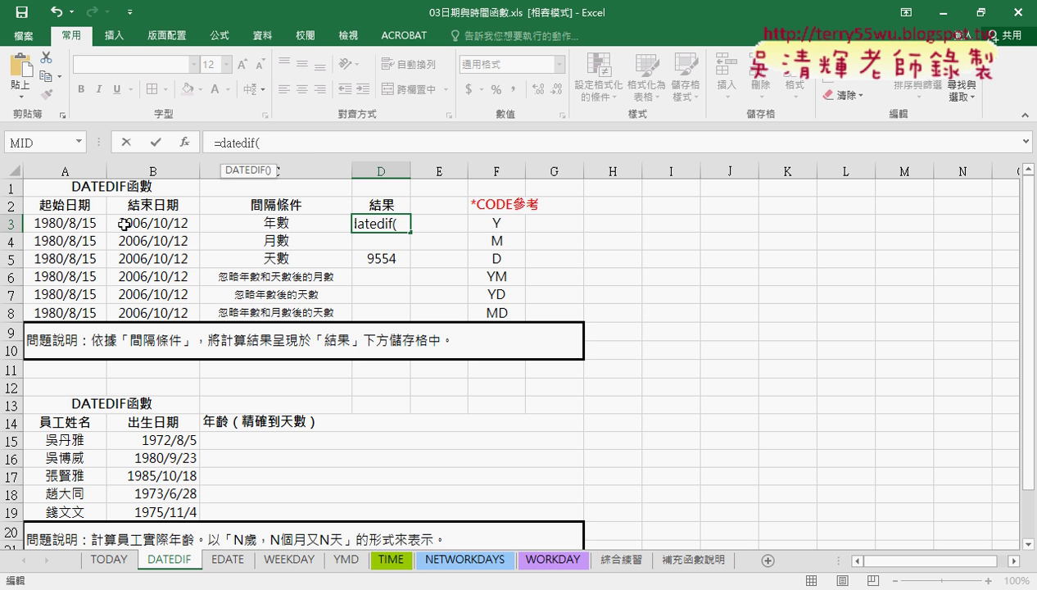
click(79, 224)
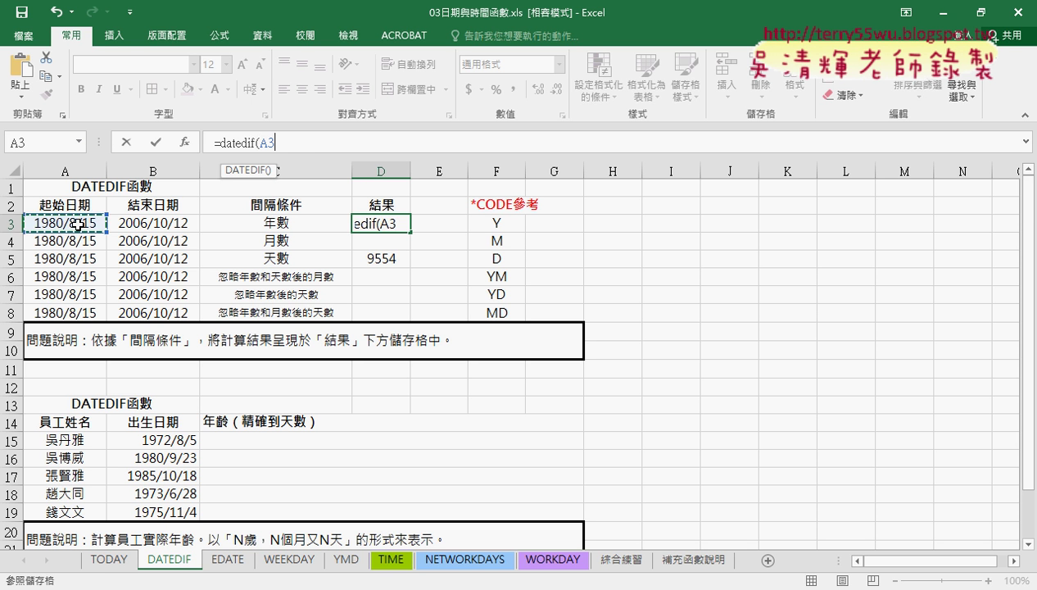
text(,)
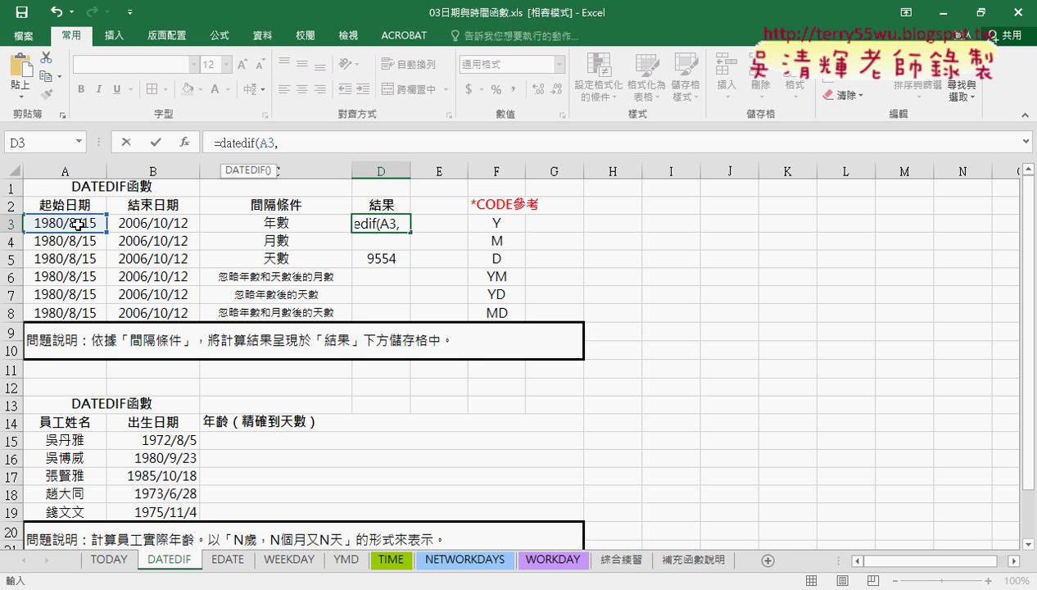
click(161, 225)
text(,)
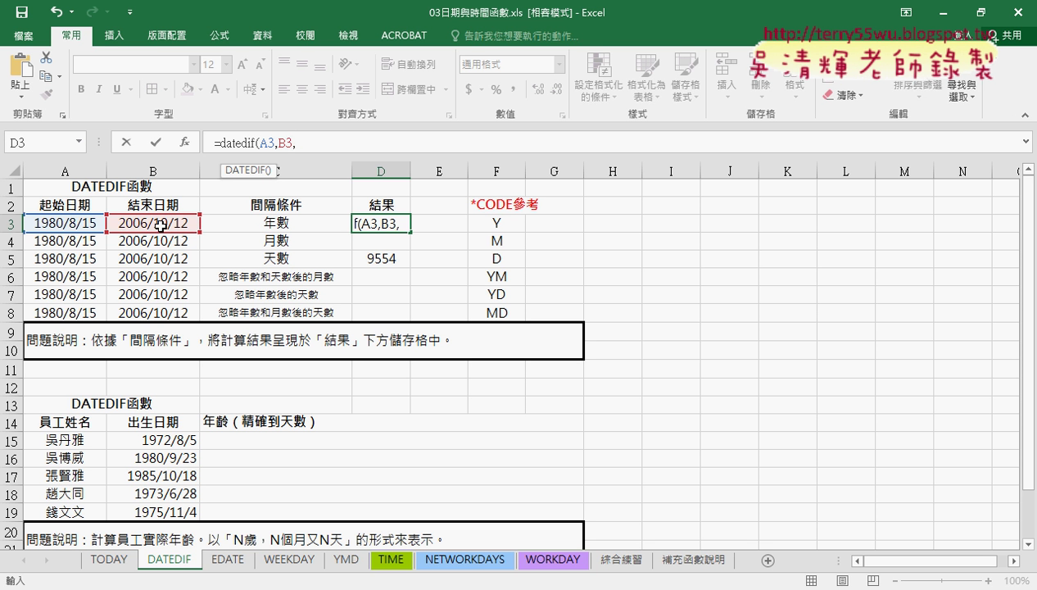
text(")
text(Y)
text("))
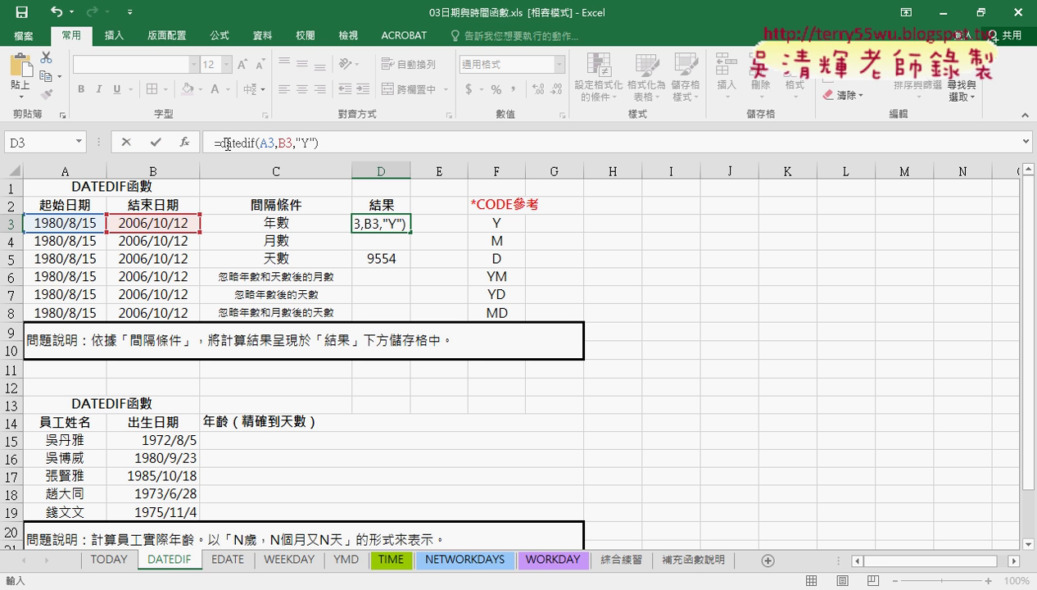
drag(220, 143, 256, 143)
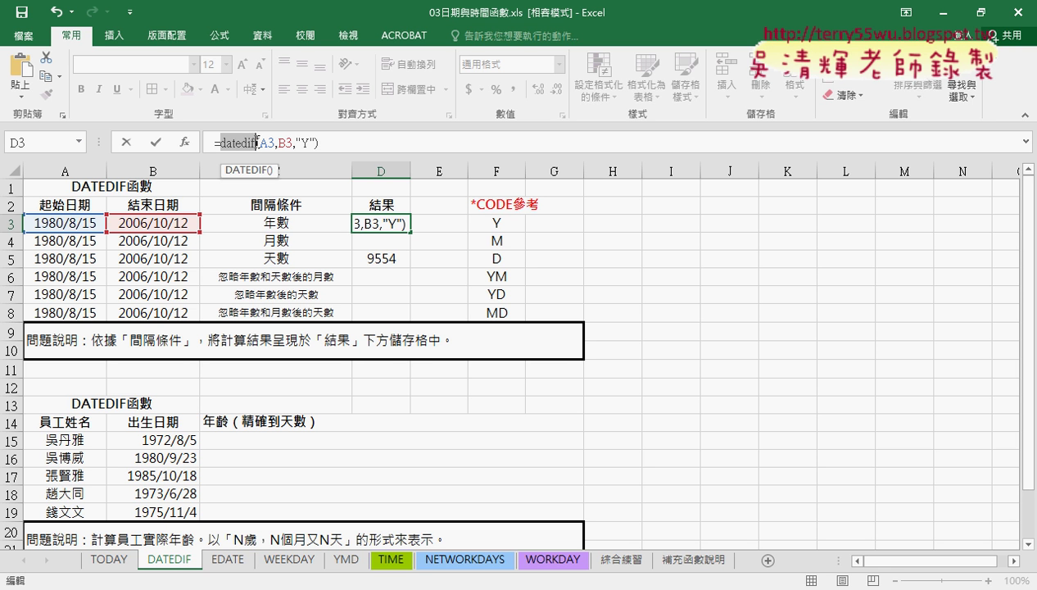
click(161, 143)
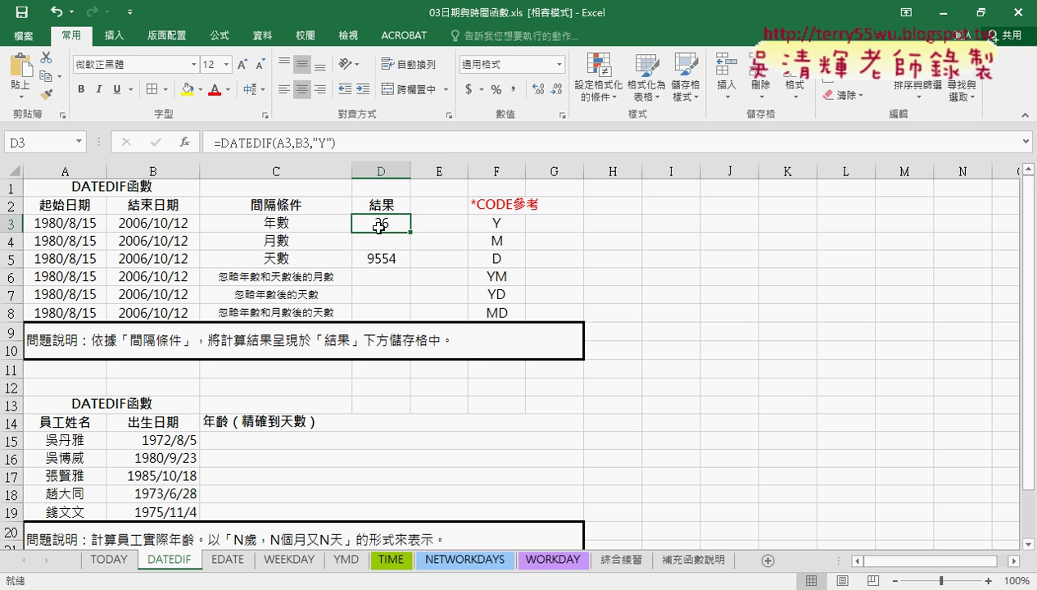
drag(331, 144, 314, 145)
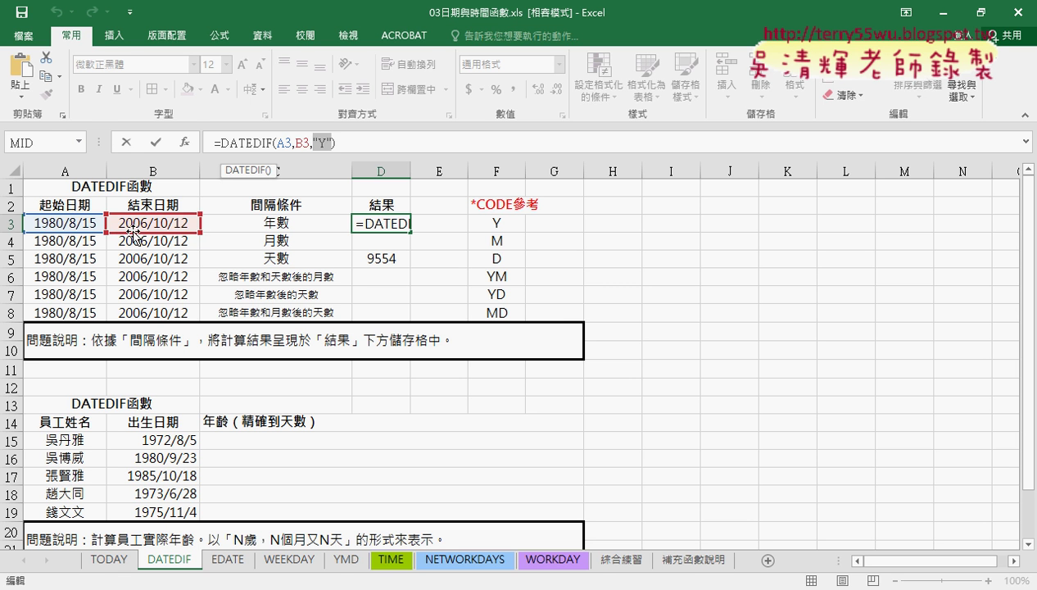
click(161, 145)
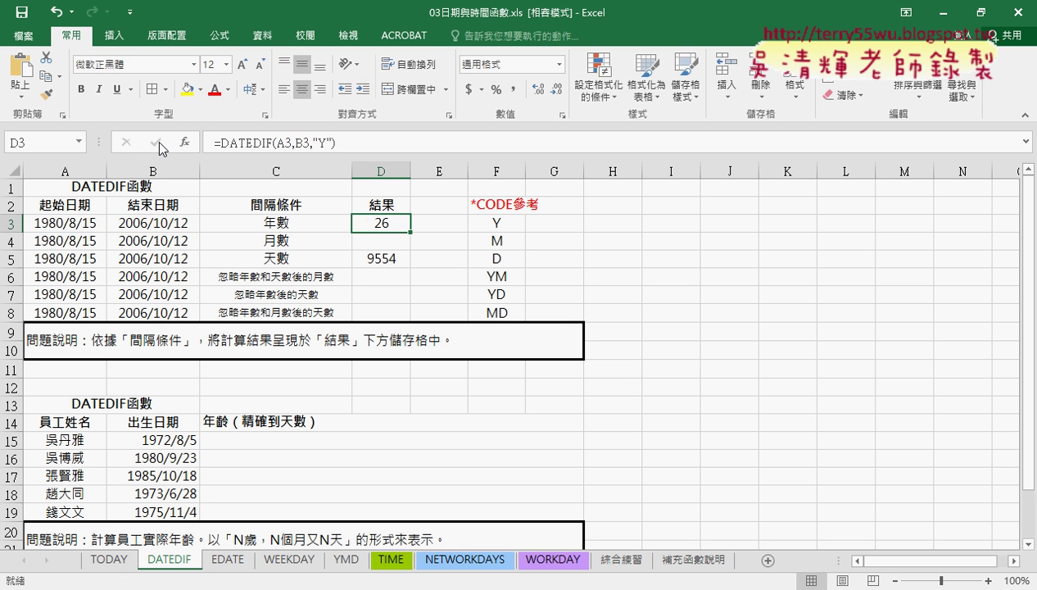
click(155, 224)
Change B3's end month from 10 to 8, making D3's year count 25
drag(156, 224, 167, 223)
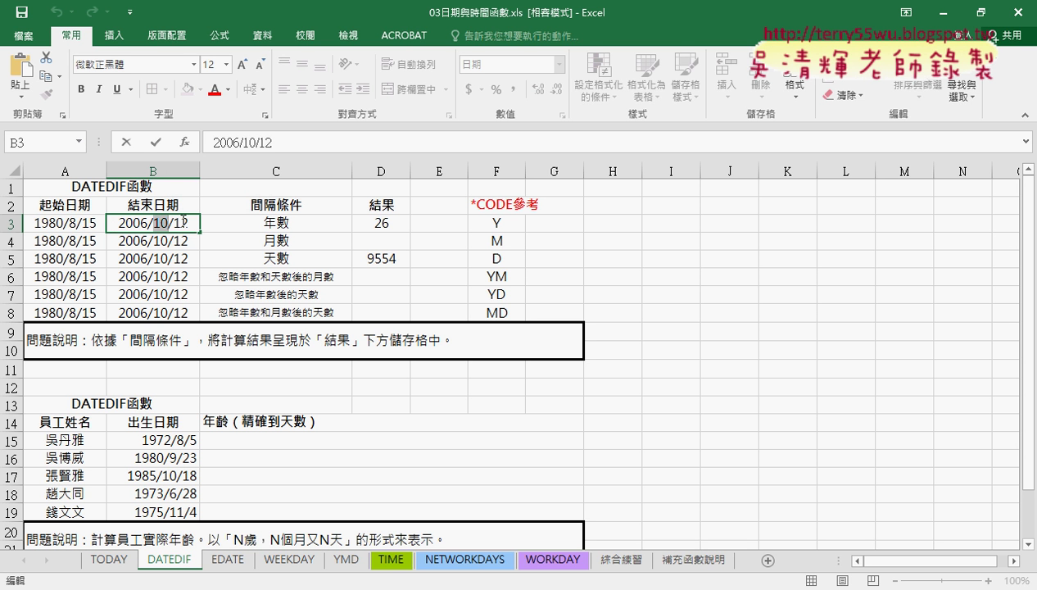
text(8)
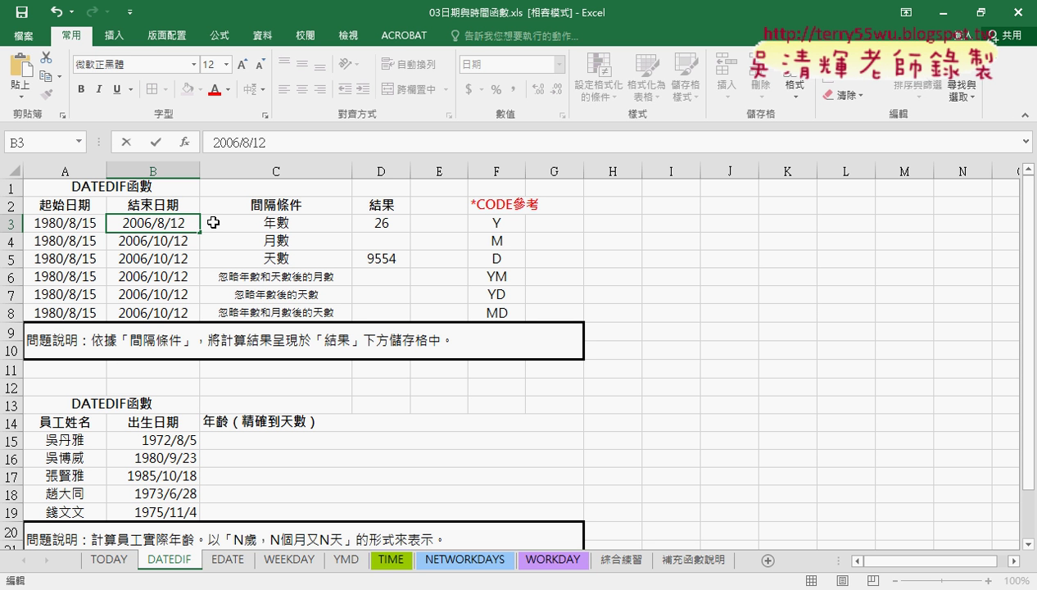
key(Return)
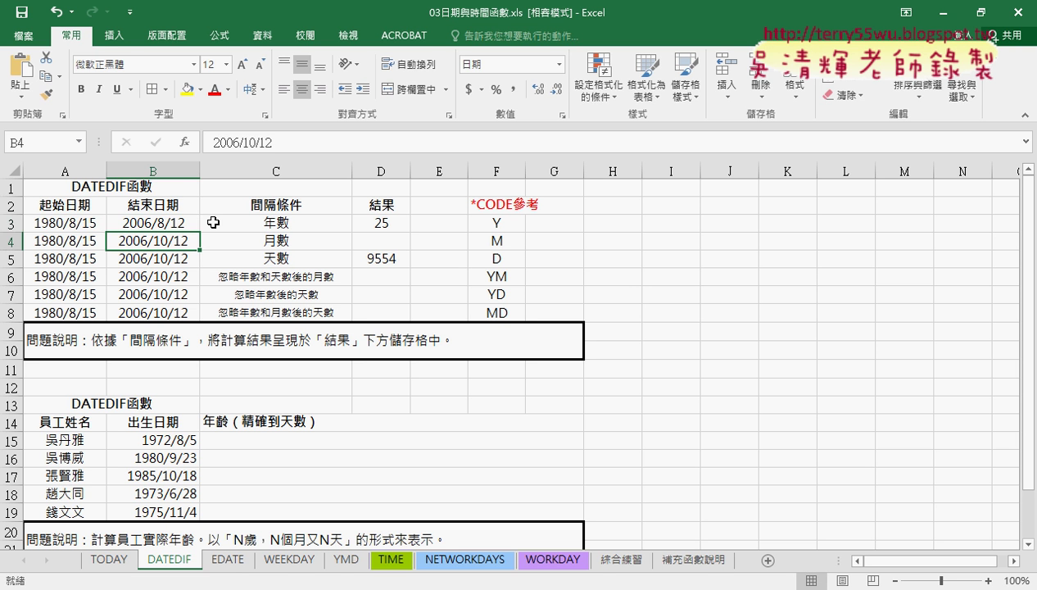
click(368, 221)
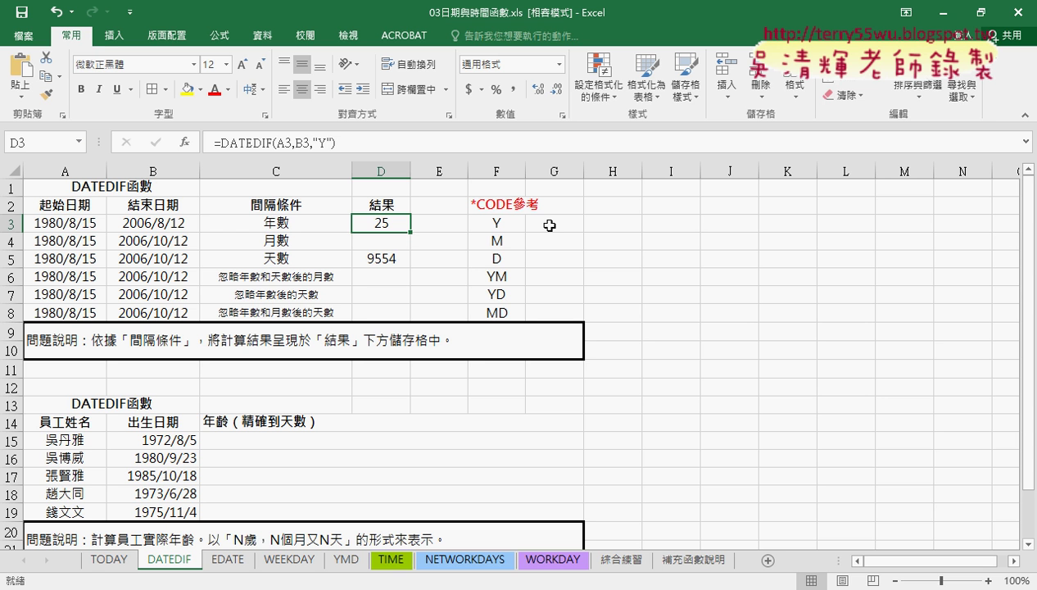
click(443, 225)
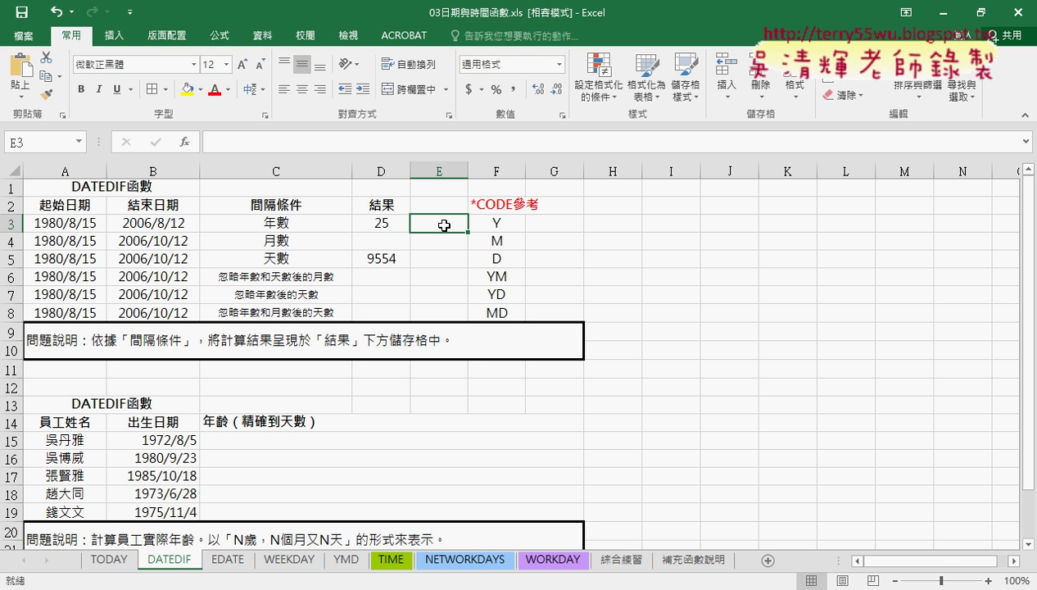
Insert =YEAR(B3) into E3 using the Insert Function dialog
click(185, 143)
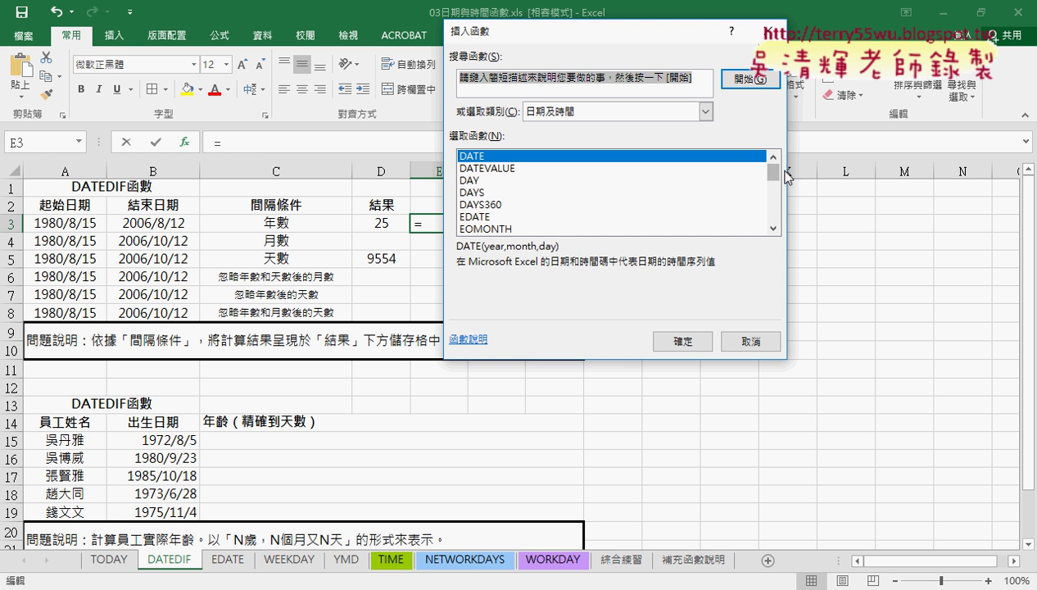
drag(773, 173, 773, 228)
double_click(512, 220)
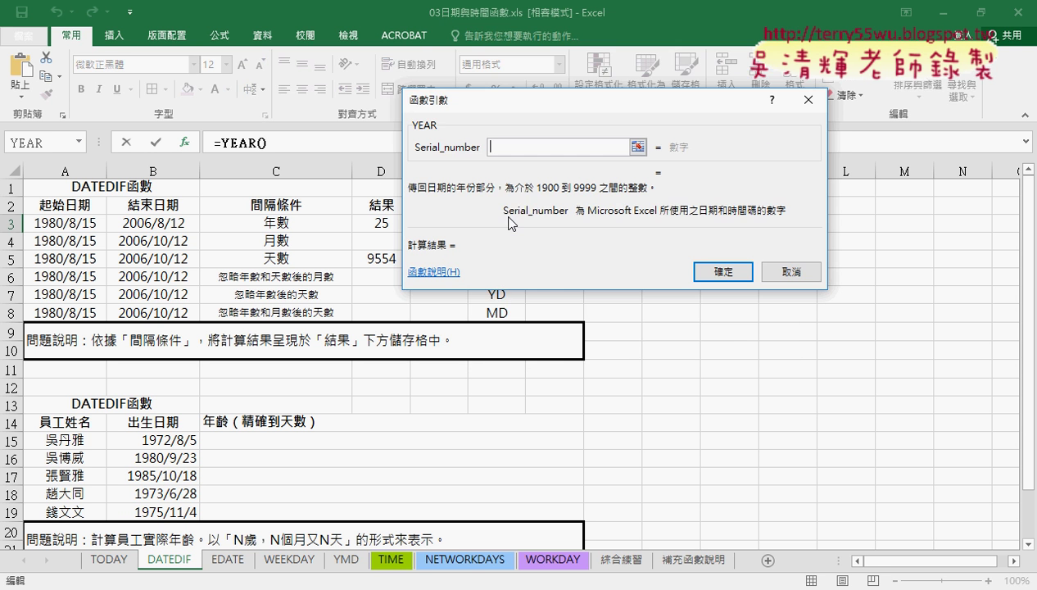
drag(551, 100, 1028, 101)
click(164, 223)
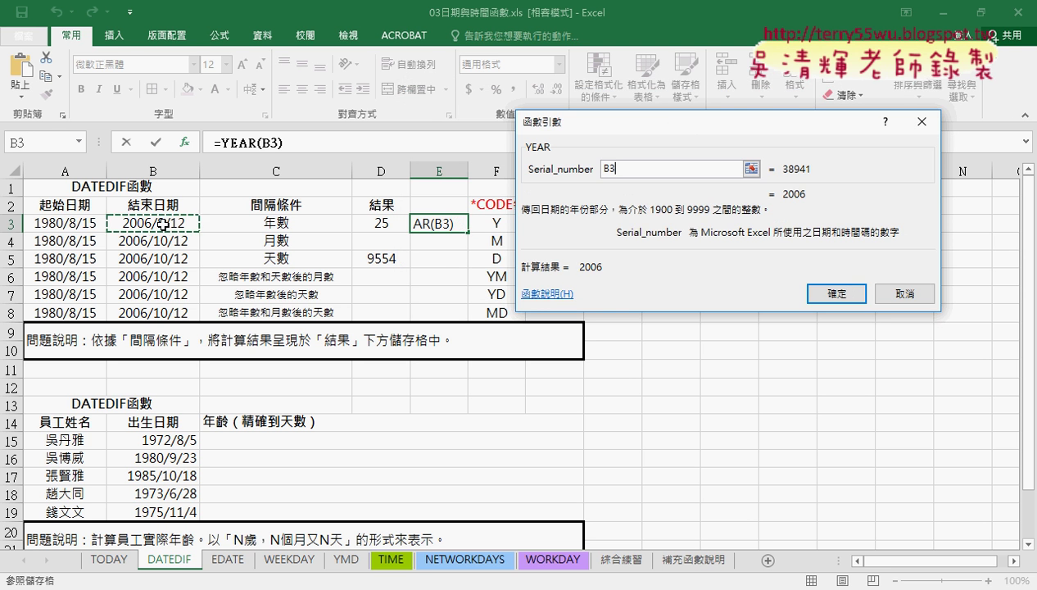
click(835, 293)
Extend E3's formula to =YEAR(B3)-YEAR(A3), which shows 26
click(300, 144)
text(-)
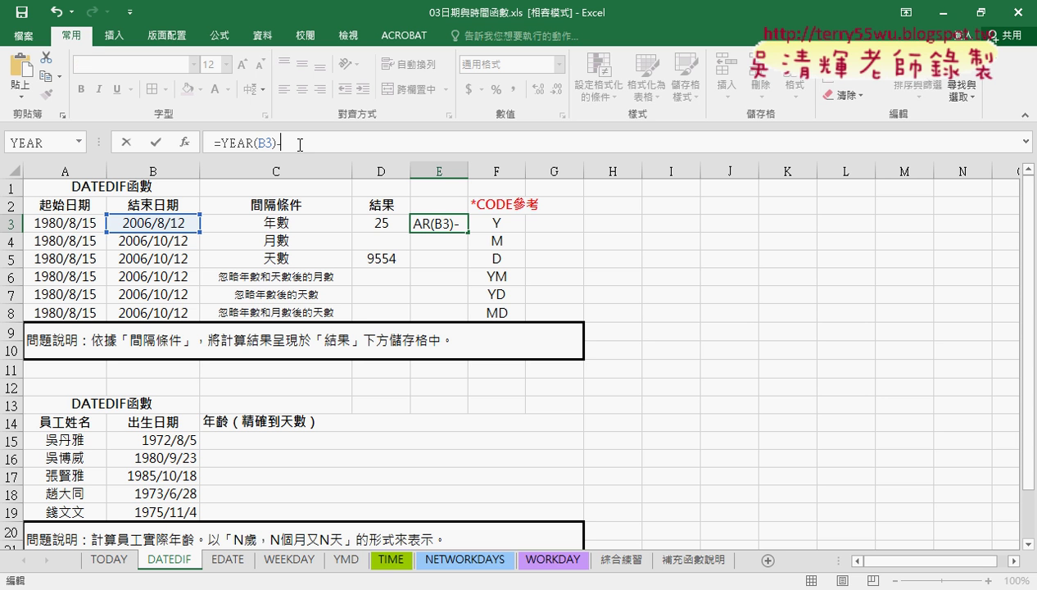
key(BackSpace)
drag(276, 143, 224, 145)
key(ctrl+c)
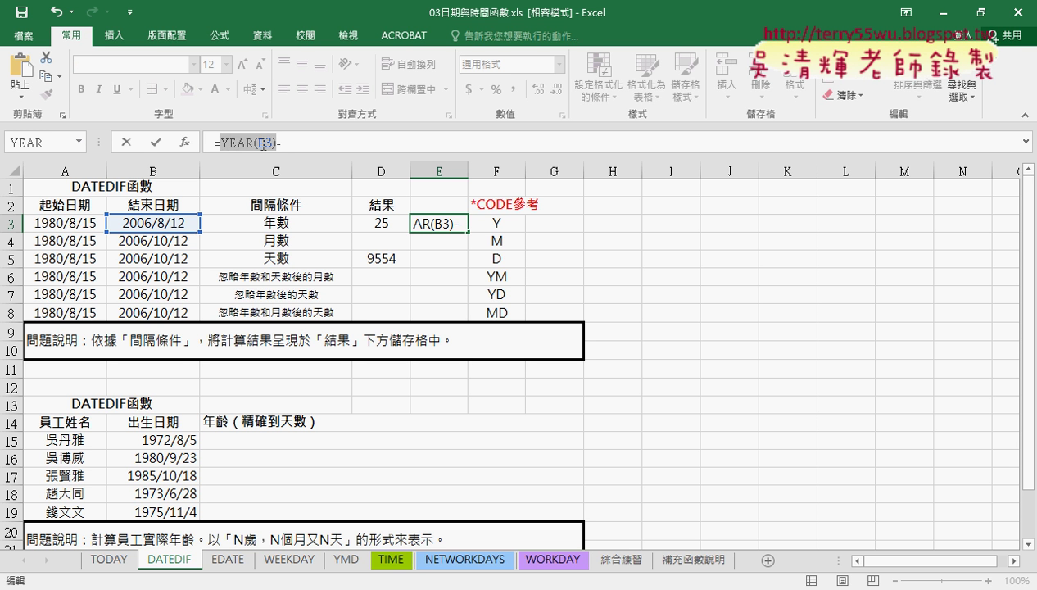
click(319, 141)
key(ctrl+v)
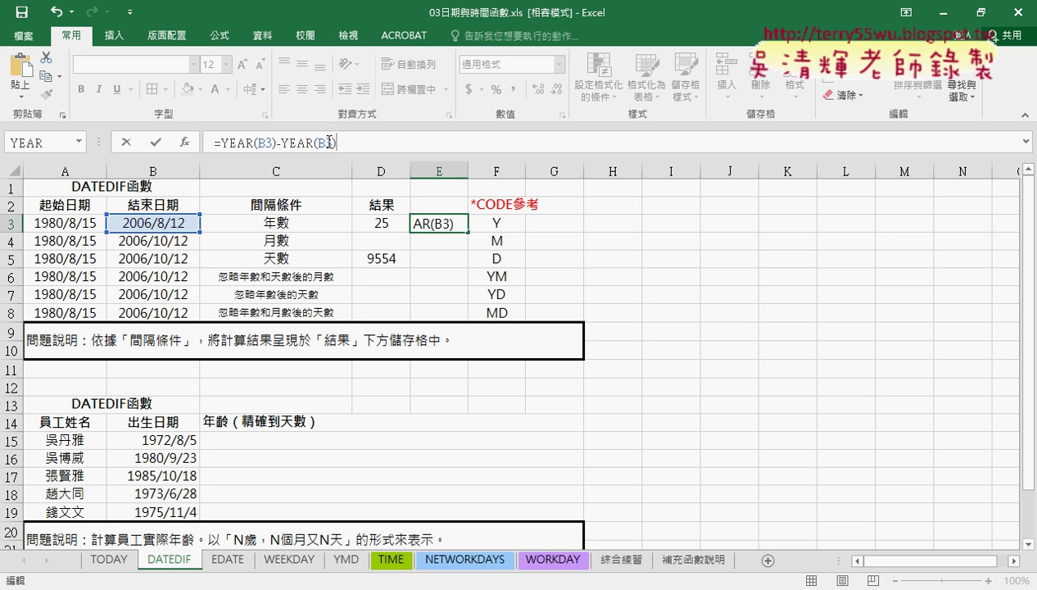
click(328, 142)
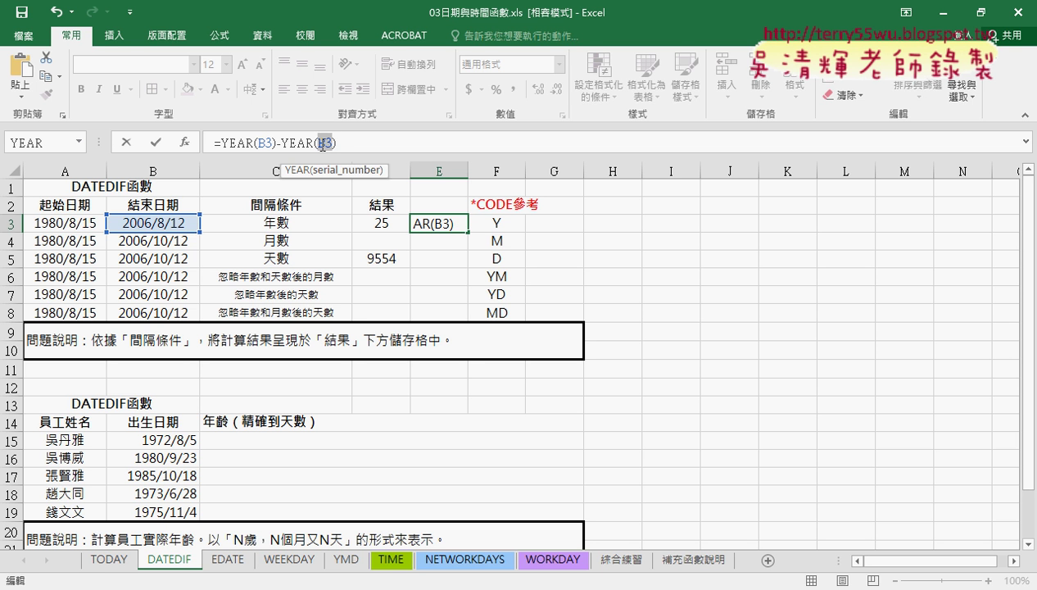
click(75, 222)
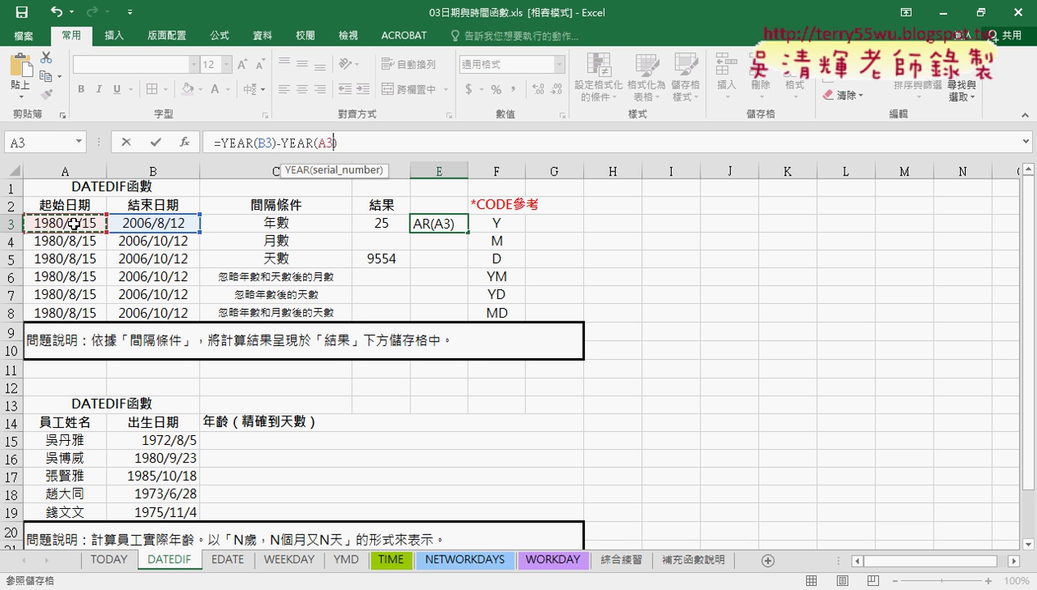
click(155, 142)
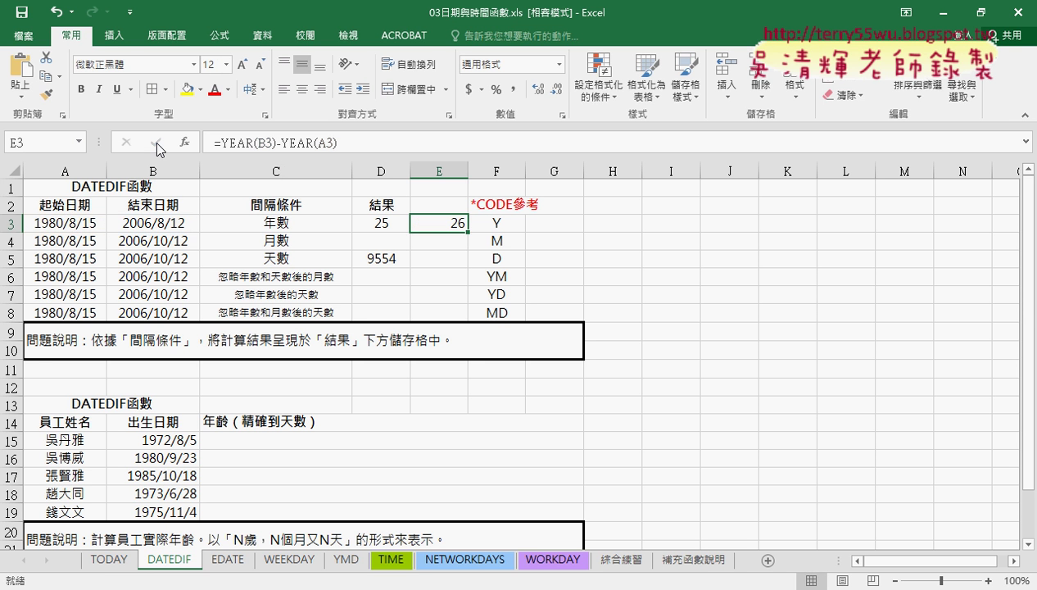
Change B3's month back from 8 to 10 and compare the E3 and D3 formulas
click(177, 223)
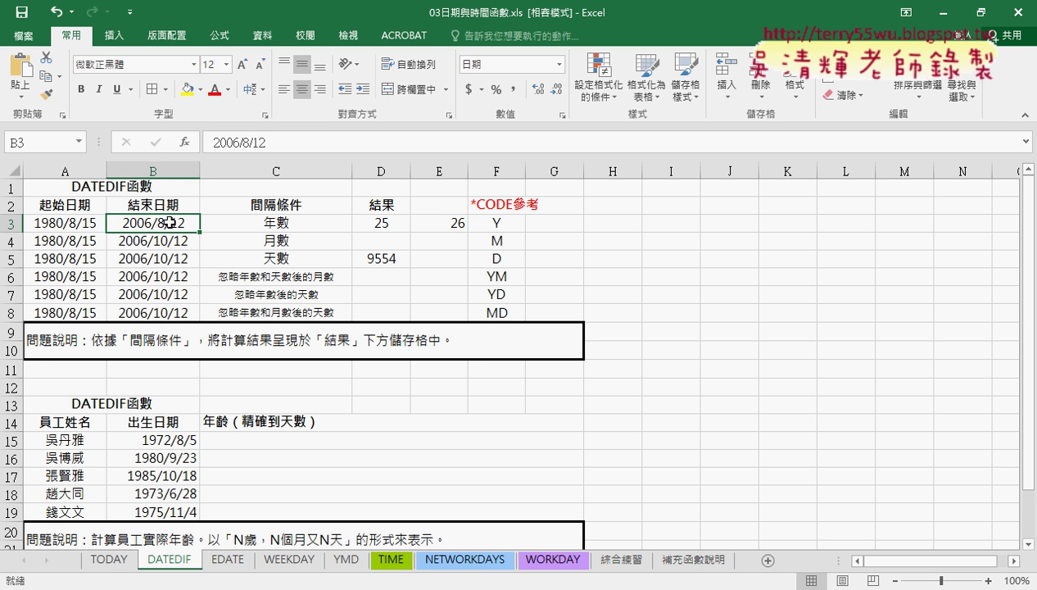
double_click(168, 222)
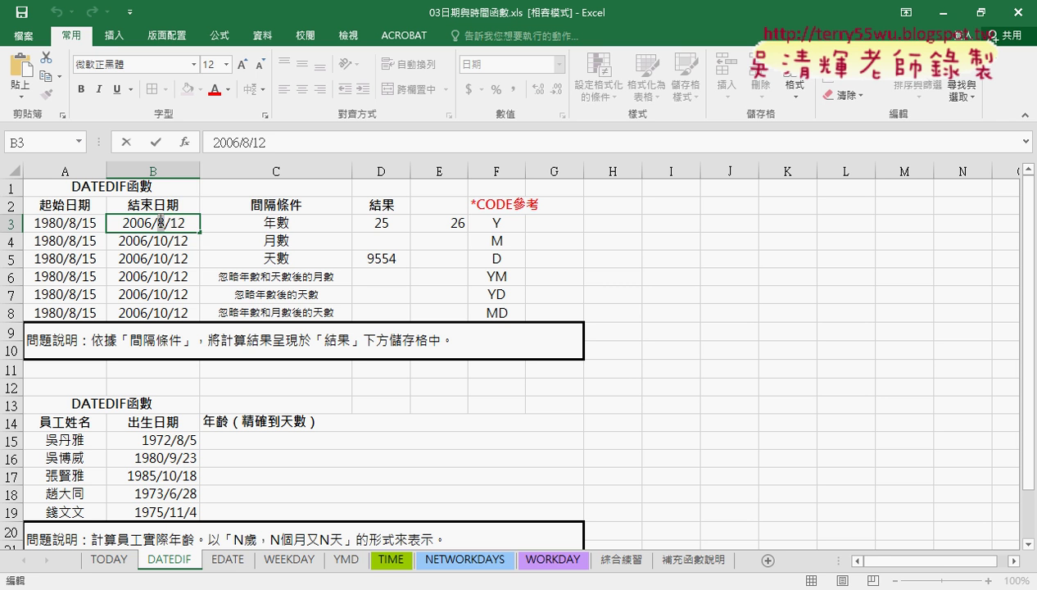
key(Delete)
text(10)
key(Return)
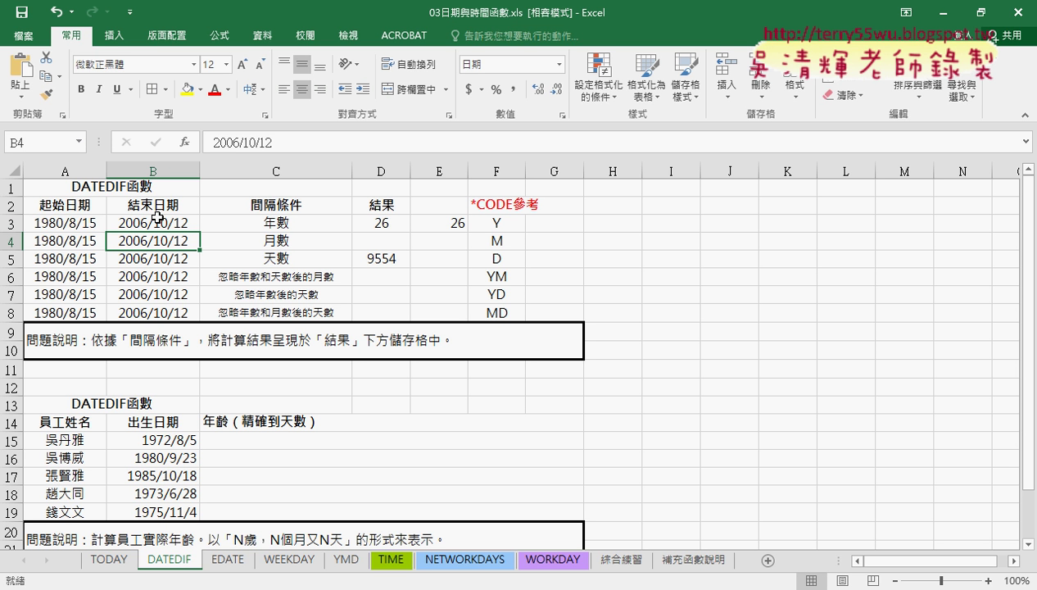
click(452, 228)
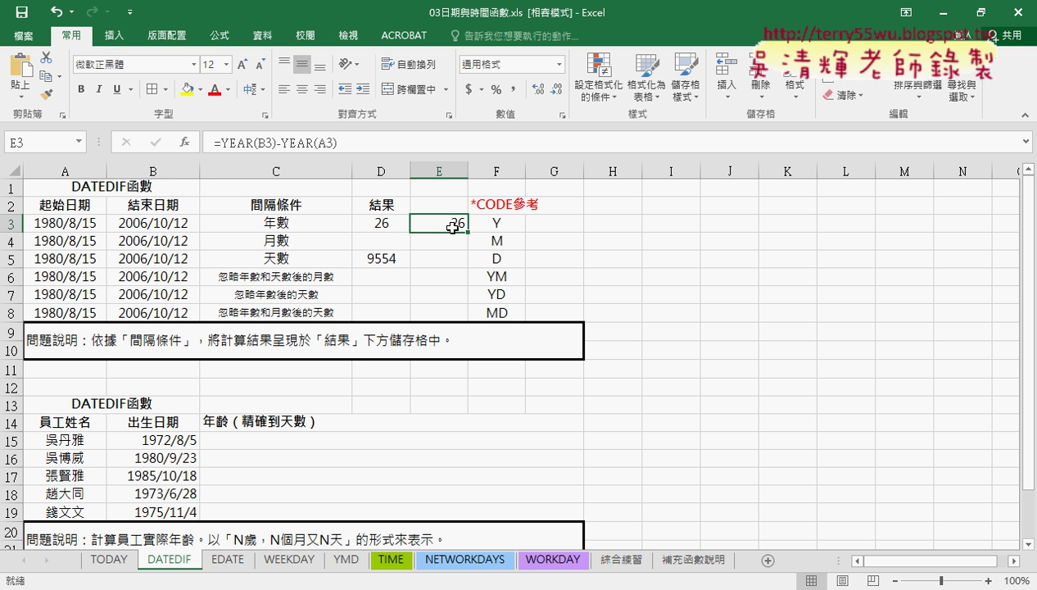
click(366, 219)
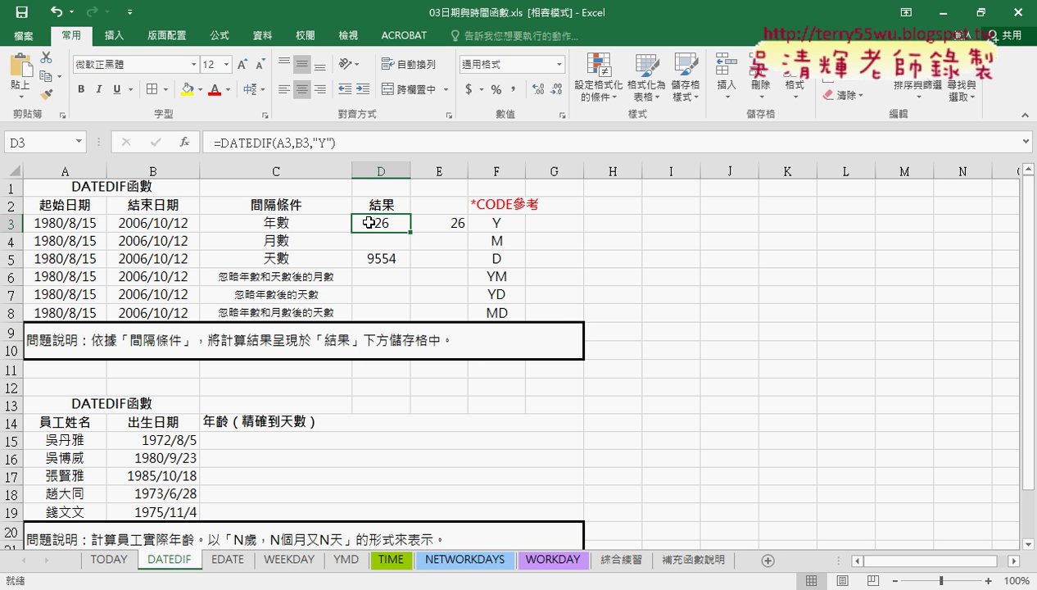
Copy D3's DATEDIF formula into D4 and switch its code to "M", giving 313 months
drag(409, 232, 403, 244)
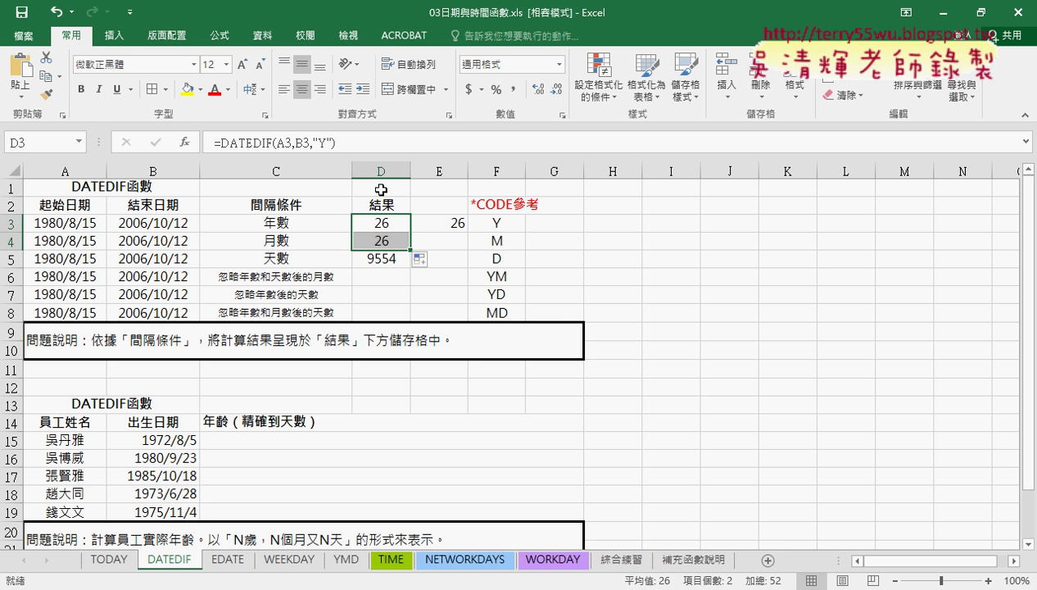
click(328, 143)
double_click(323, 142)
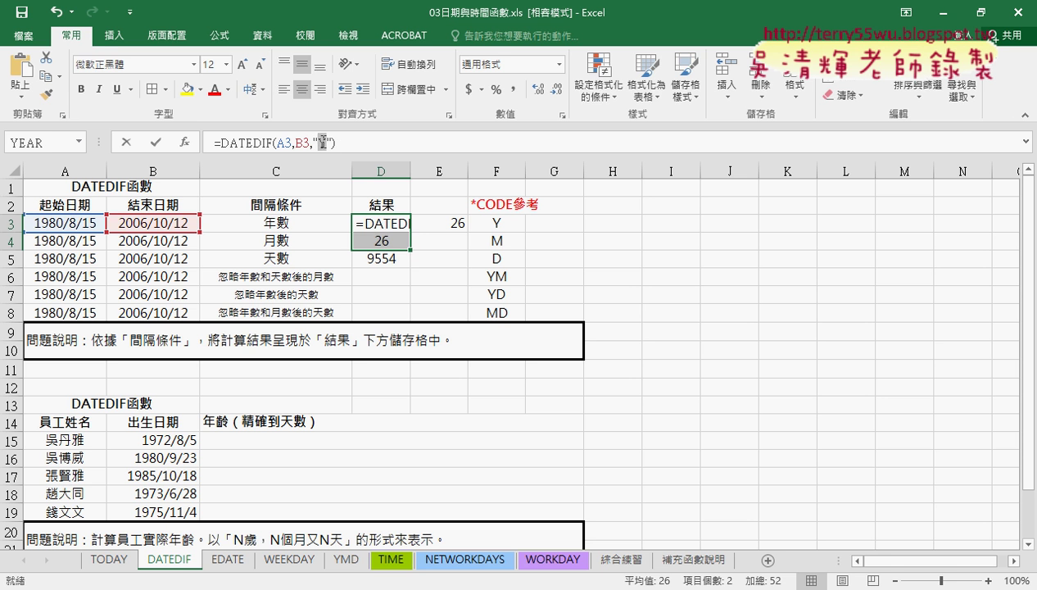
text(M)
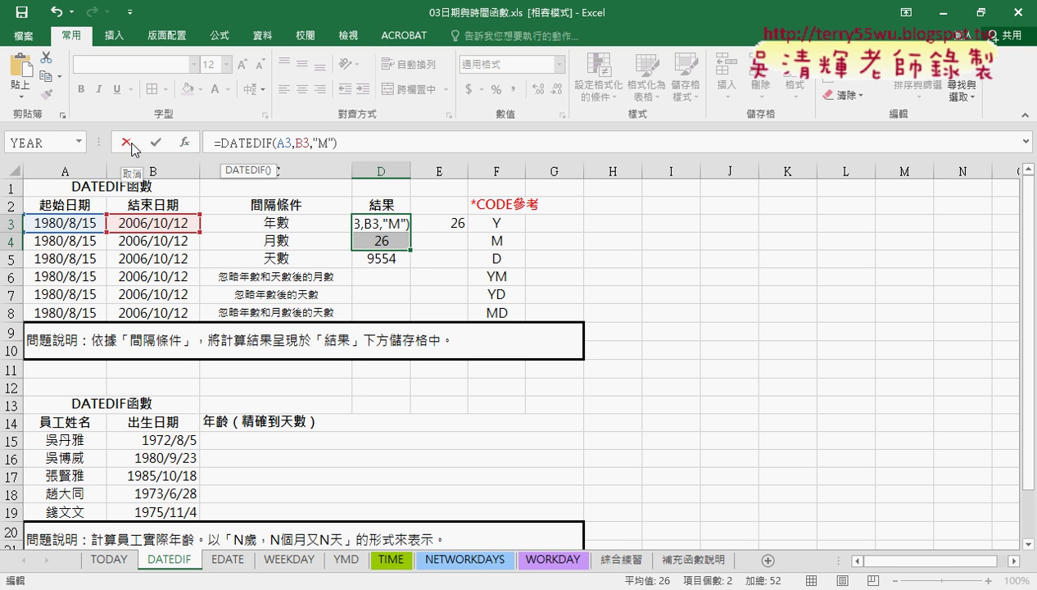
key(Return)
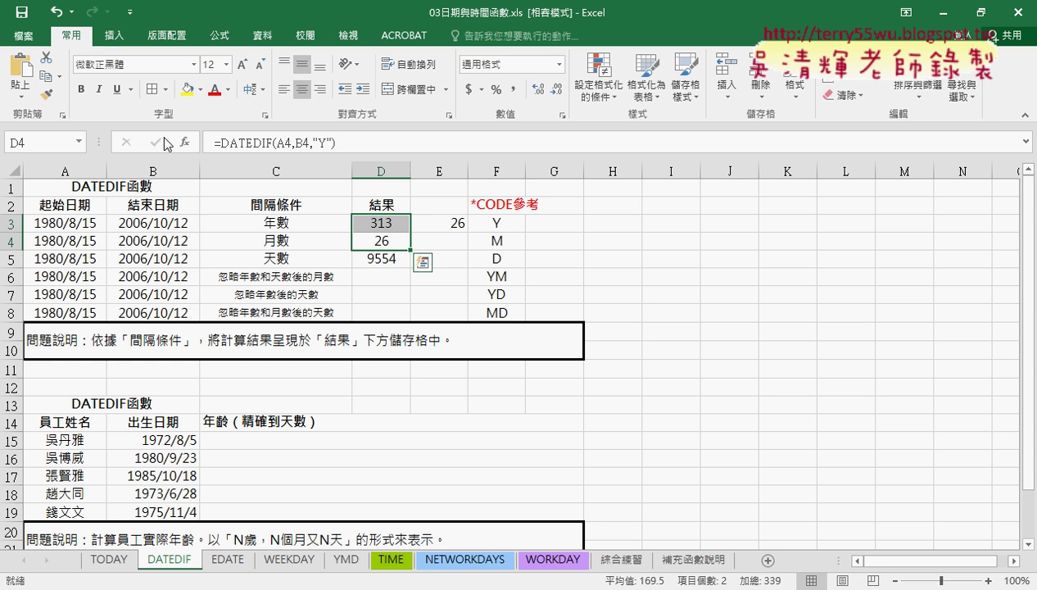
key(Return)
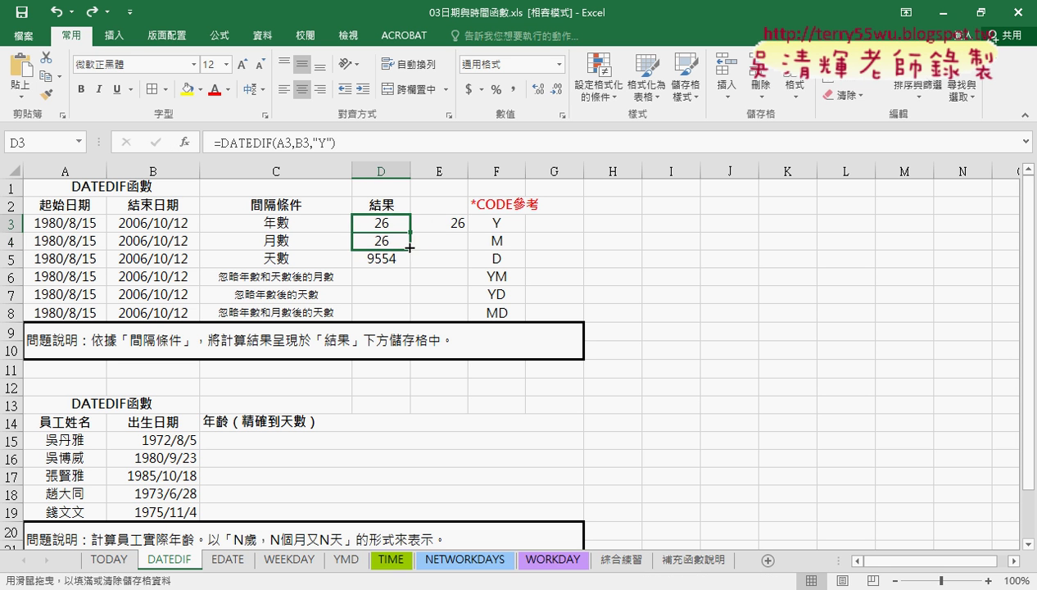
click(385, 242)
click(322, 143)
double_click(322, 143)
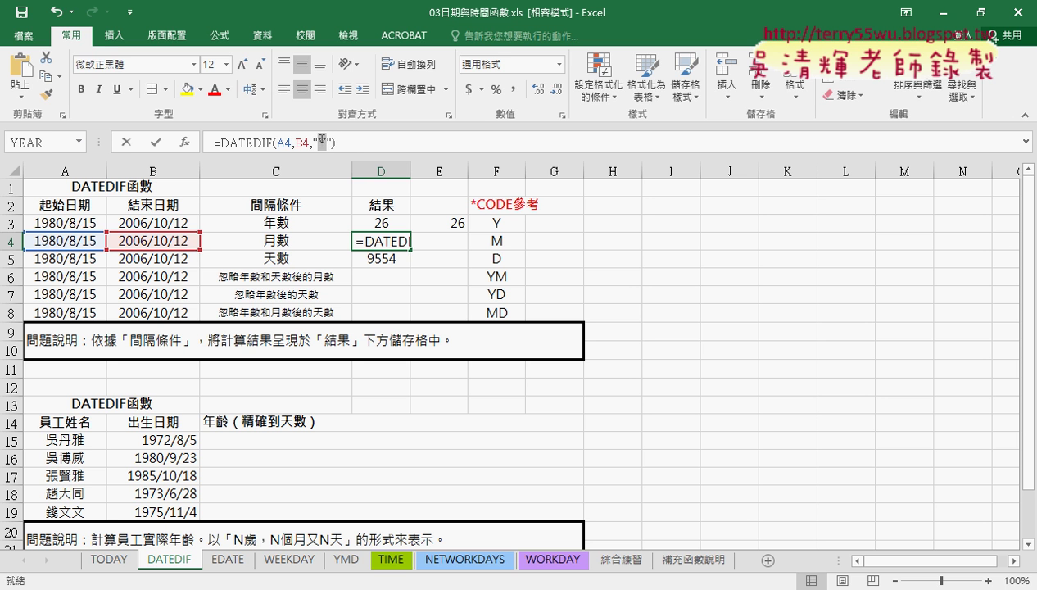
text(M)
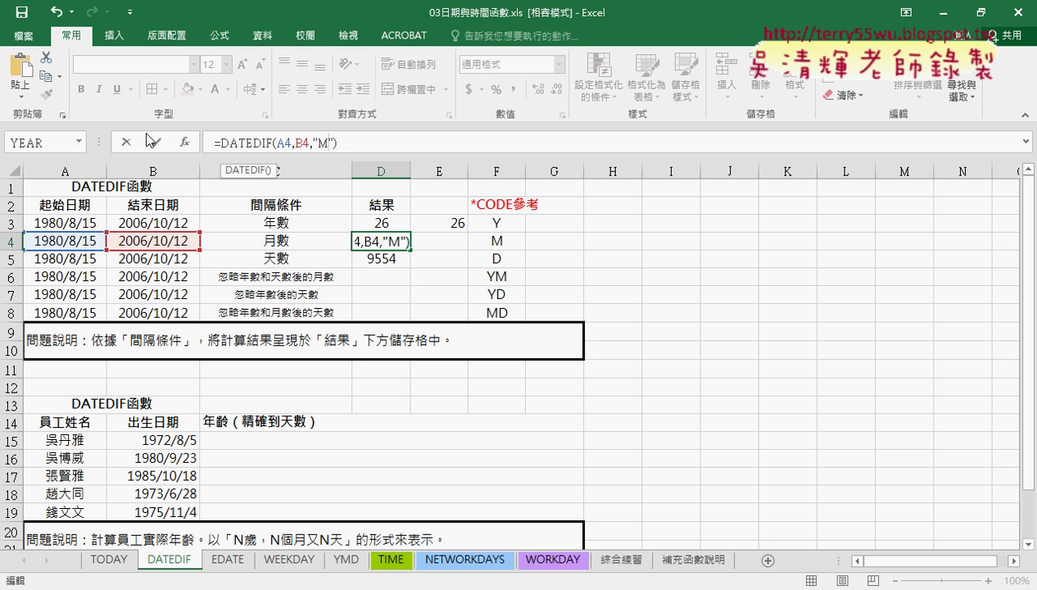
click(155, 142)
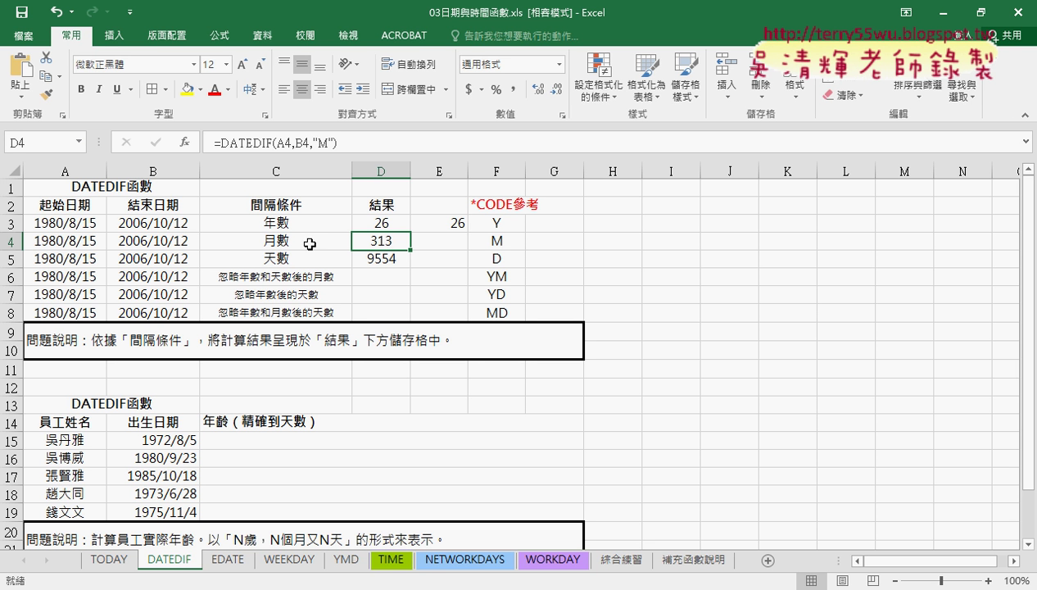
Edit B4's end day from 12 to 15, raising D4's month count to 314
click(76, 244)
drag(76, 244, 157, 244)
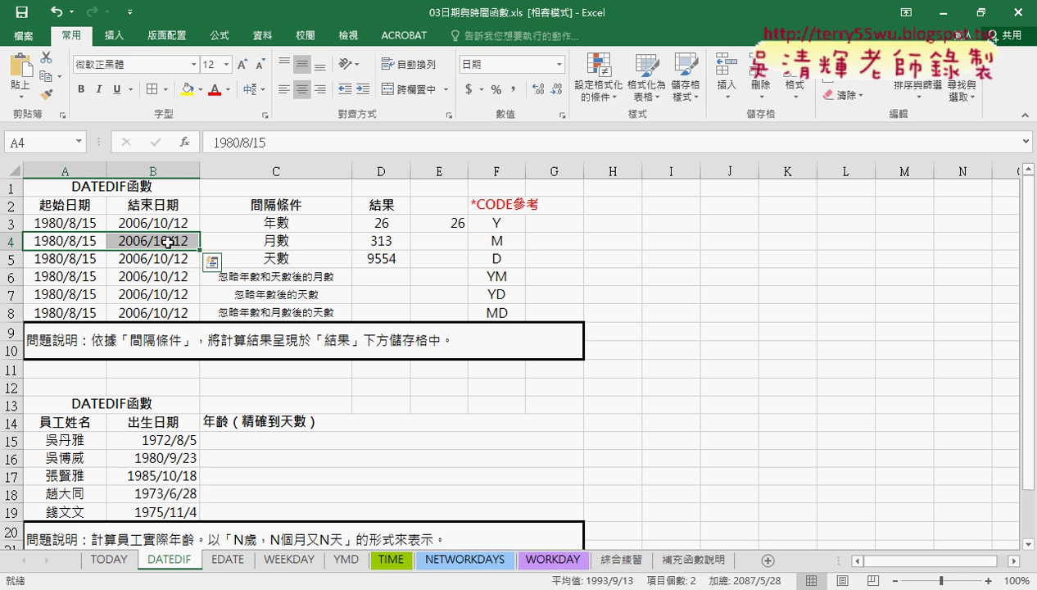
click(184, 244)
double_click(187, 244)
double_click(186, 243)
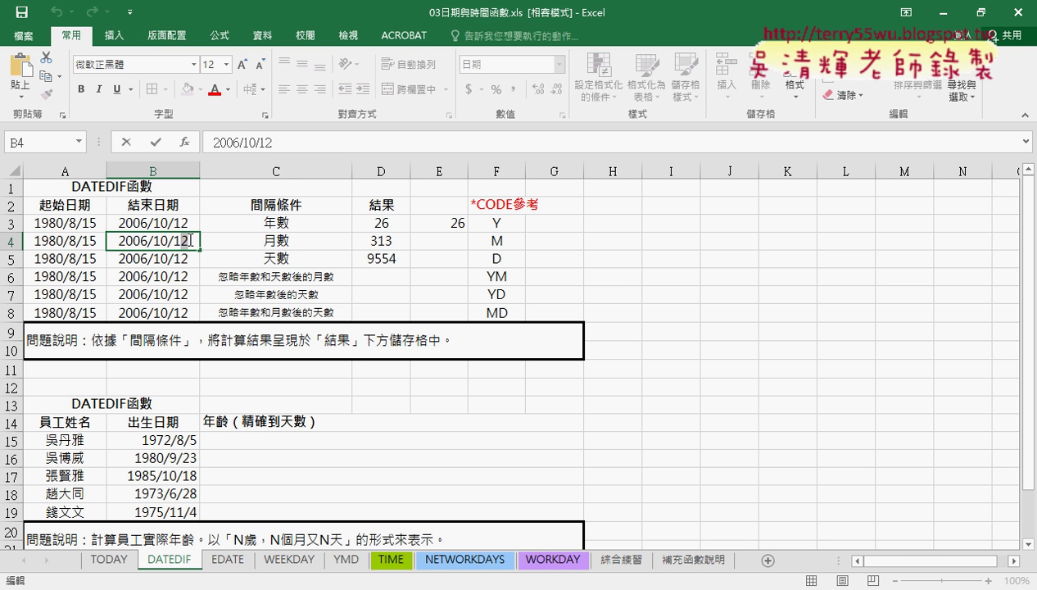
text(15)
key(Return)
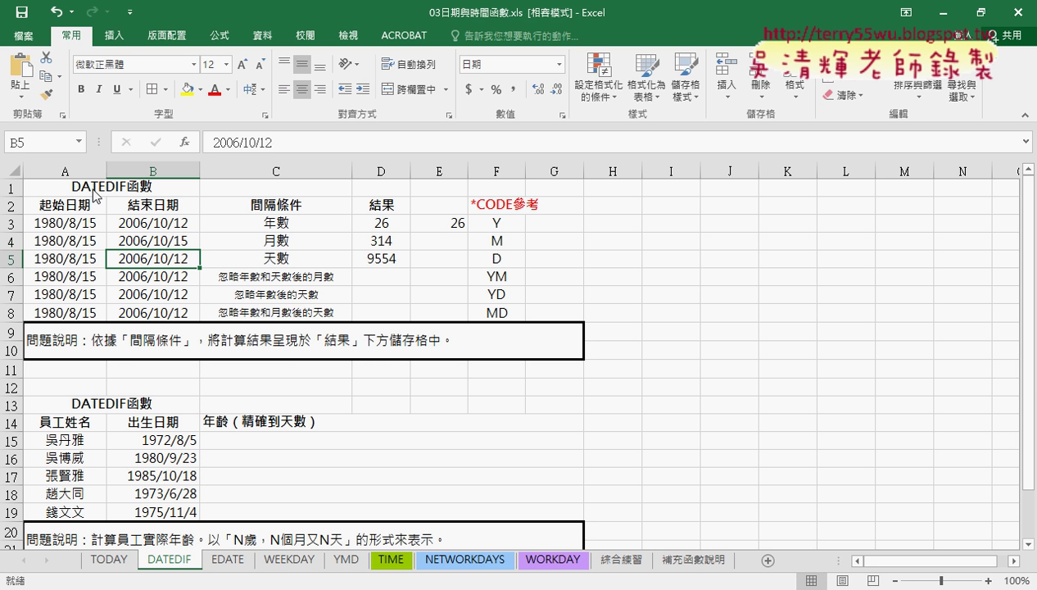
click(187, 241)
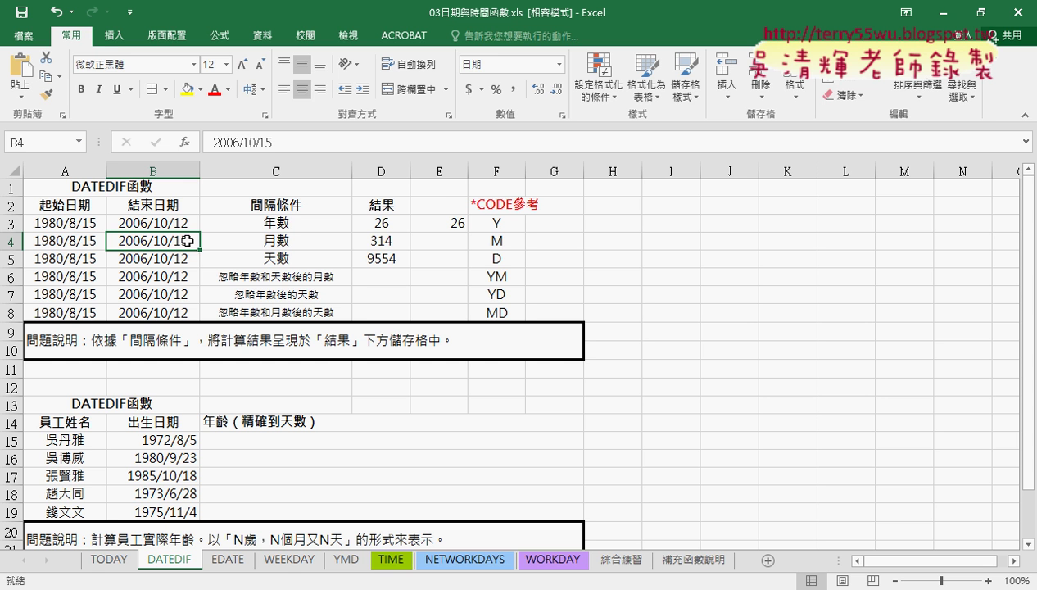
click(450, 223)
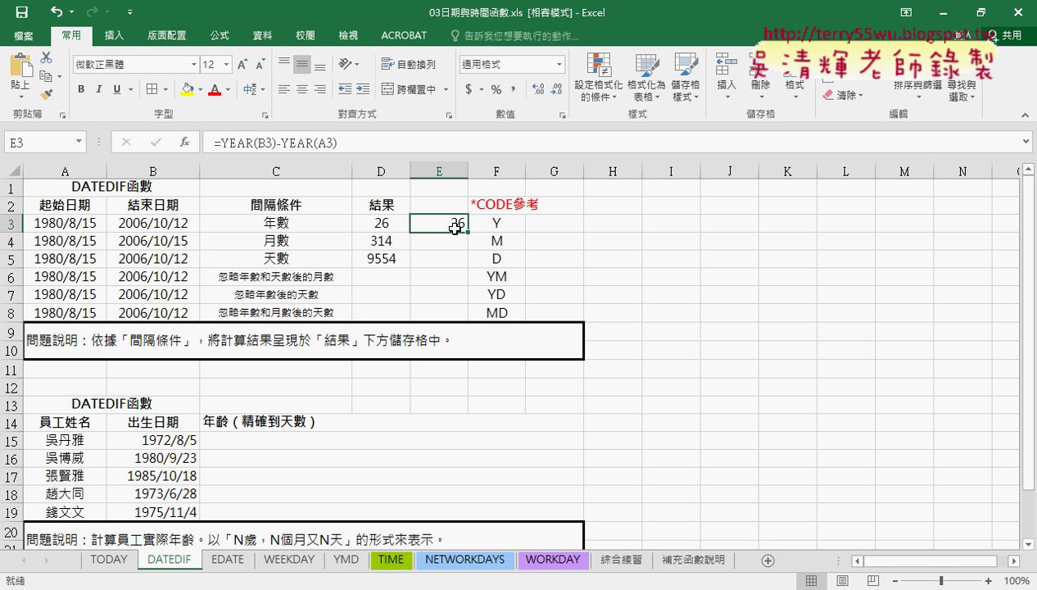
click(455, 243)
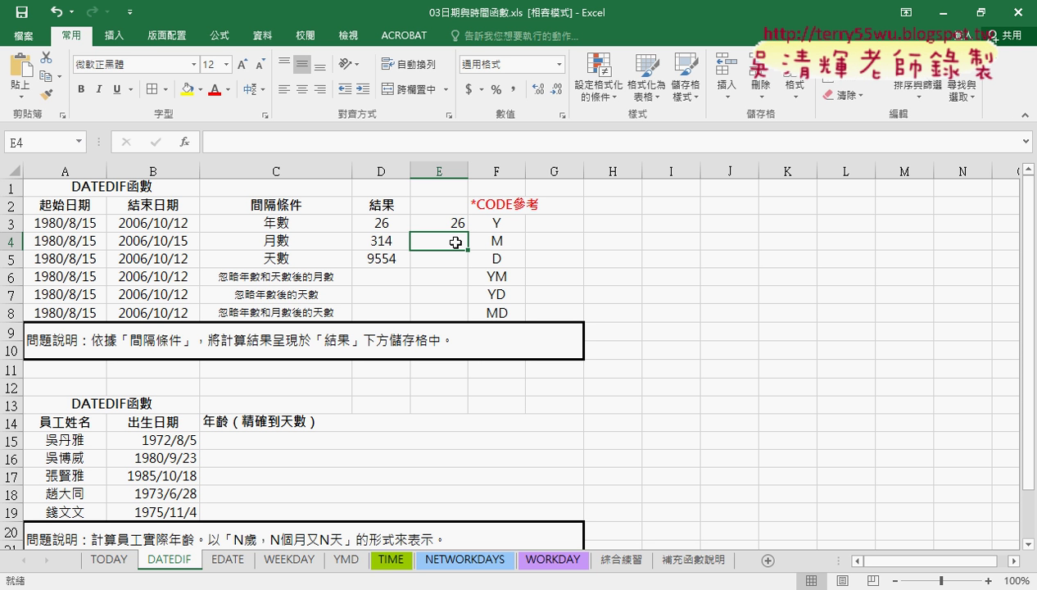
click(384, 240)
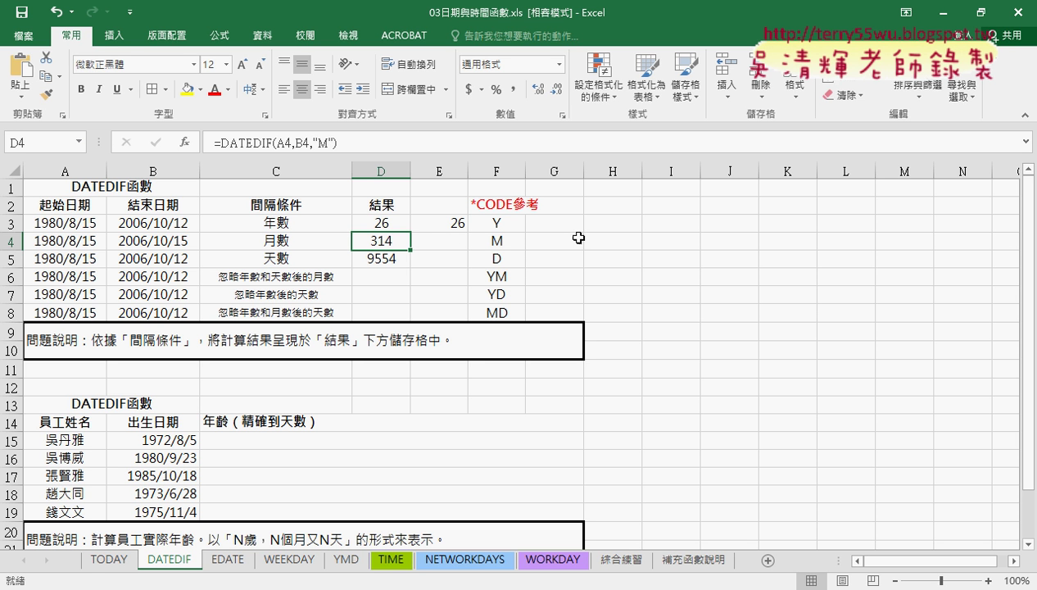
click(384, 261)
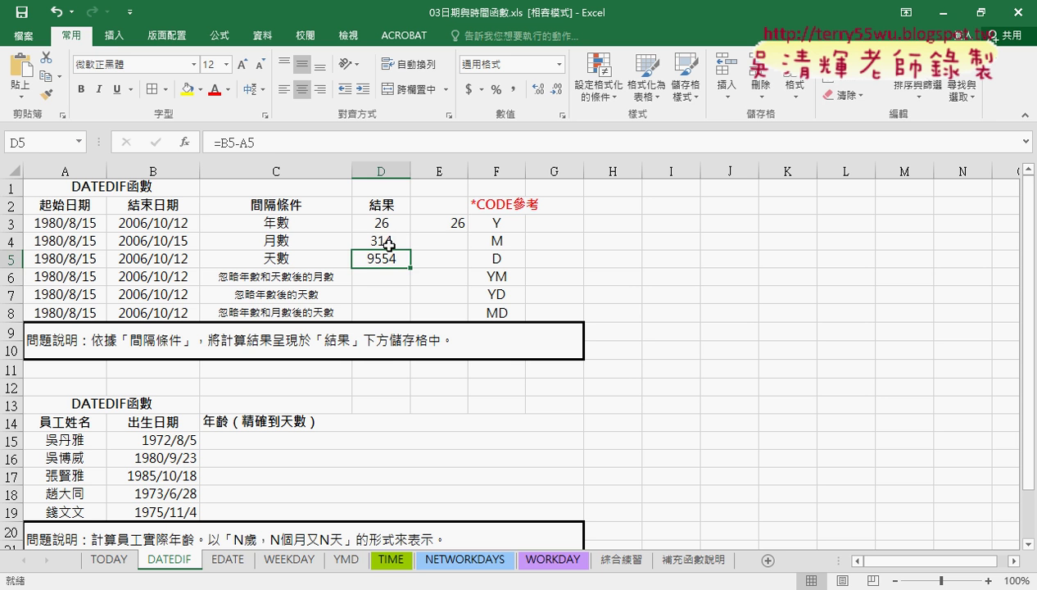
Fill D4's month formula down into D5, undoing an accidental code change in D4
click(389, 245)
click(418, 242)
click(403, 246)
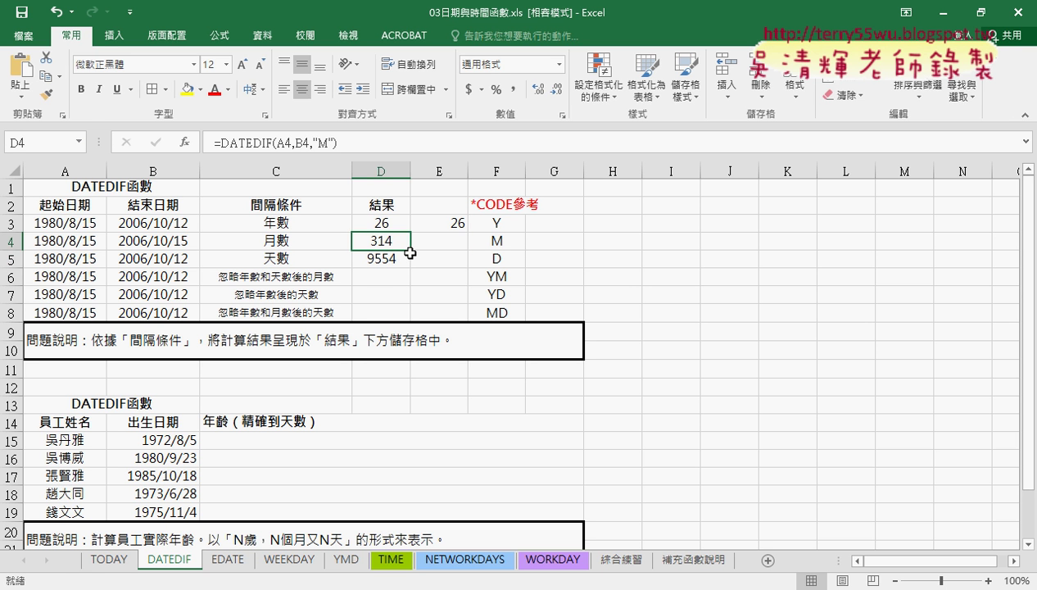
drag(409, 249, 410, 266)
double_click(324, 143)
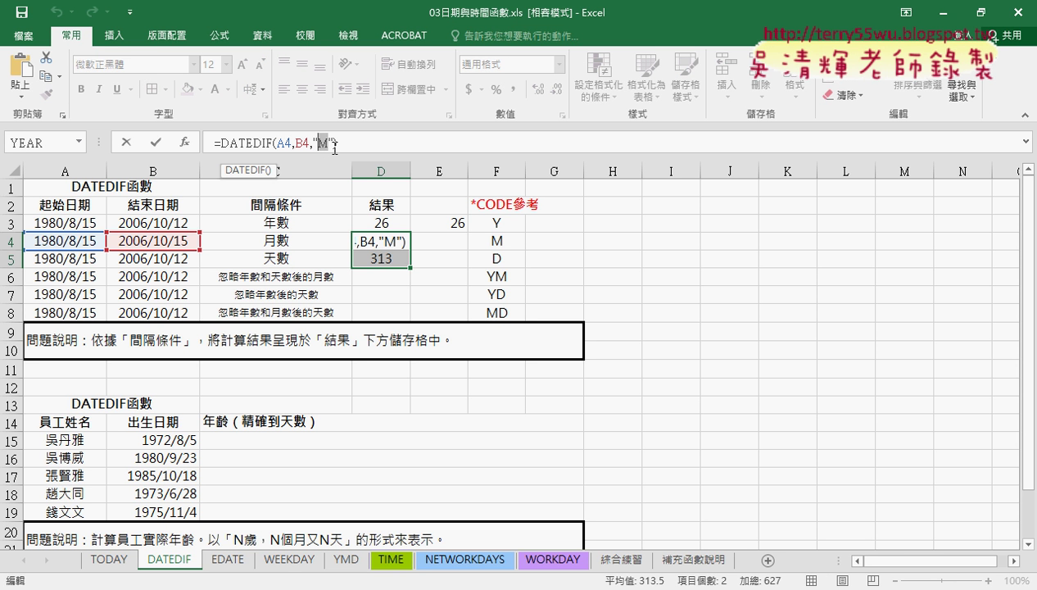
text(D)
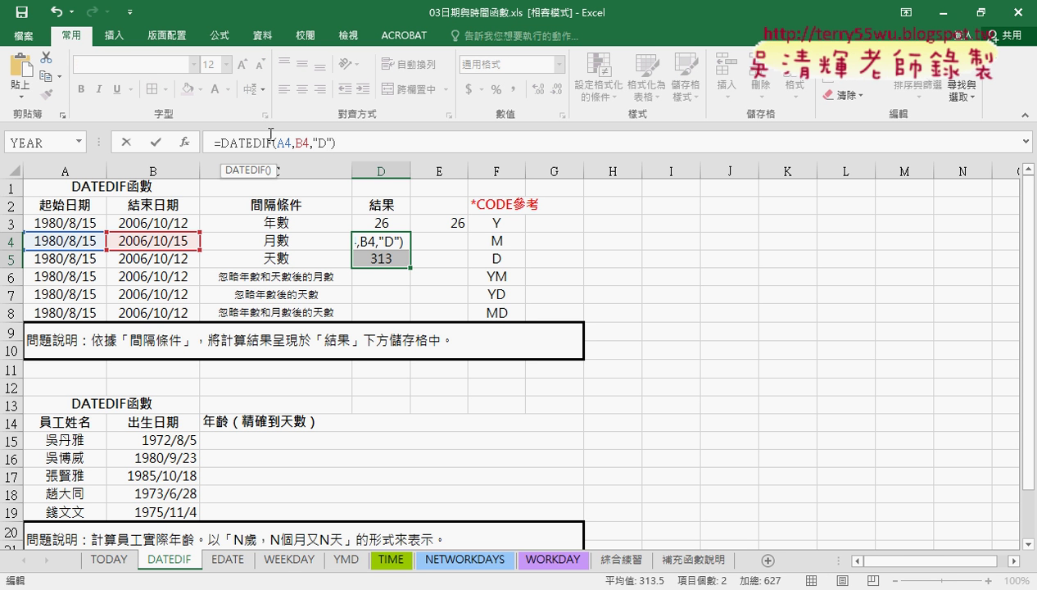
key(Return)
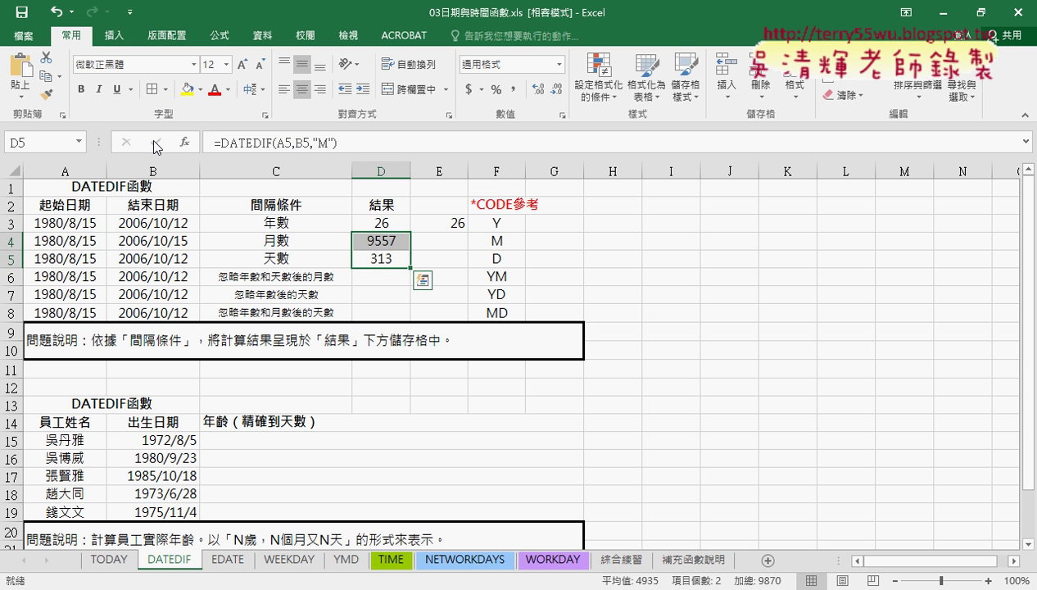
key(ctrl+z)
Change D5's interval code from "M" to "D", keeping 9554 days
click(385, 252)
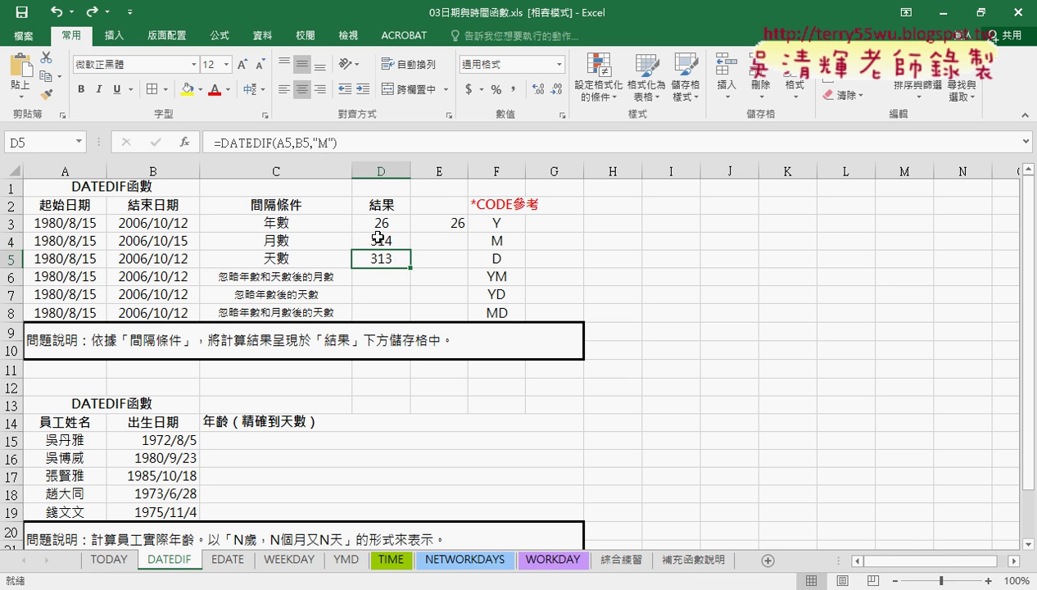
double_click(323, 145)
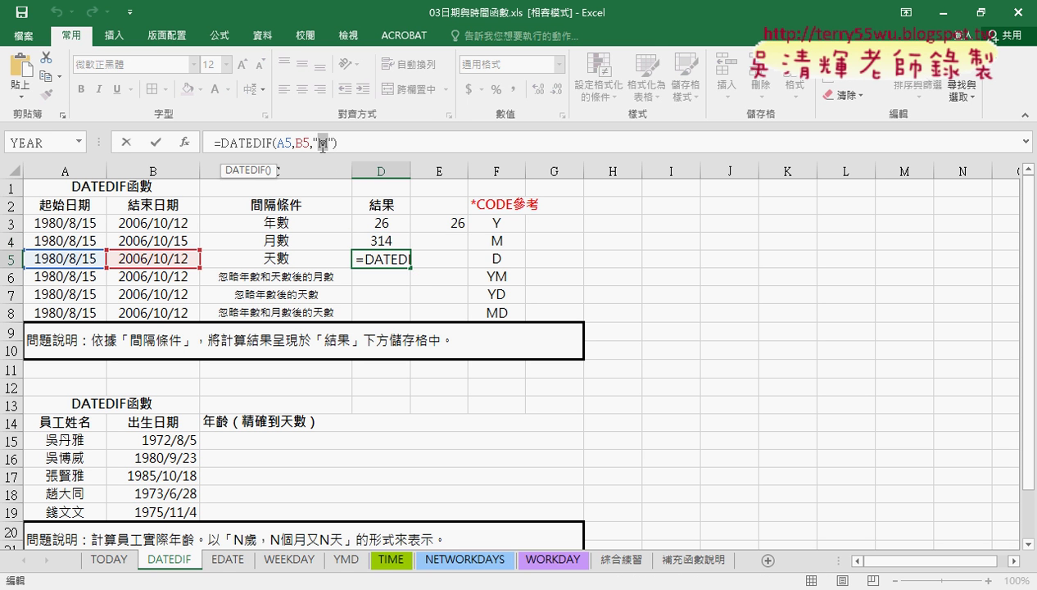
text(D)
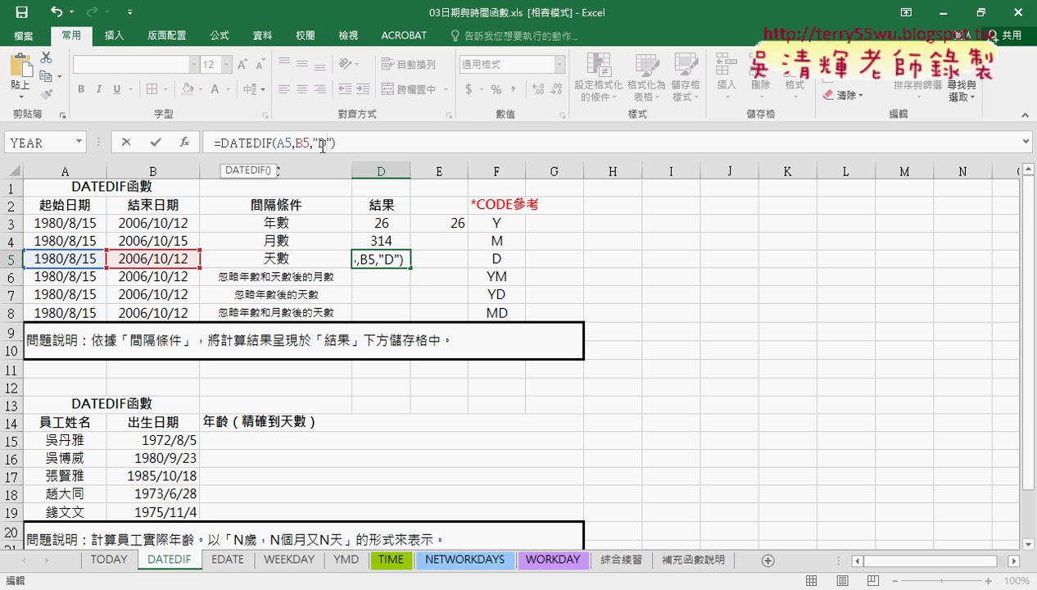
key(Return)
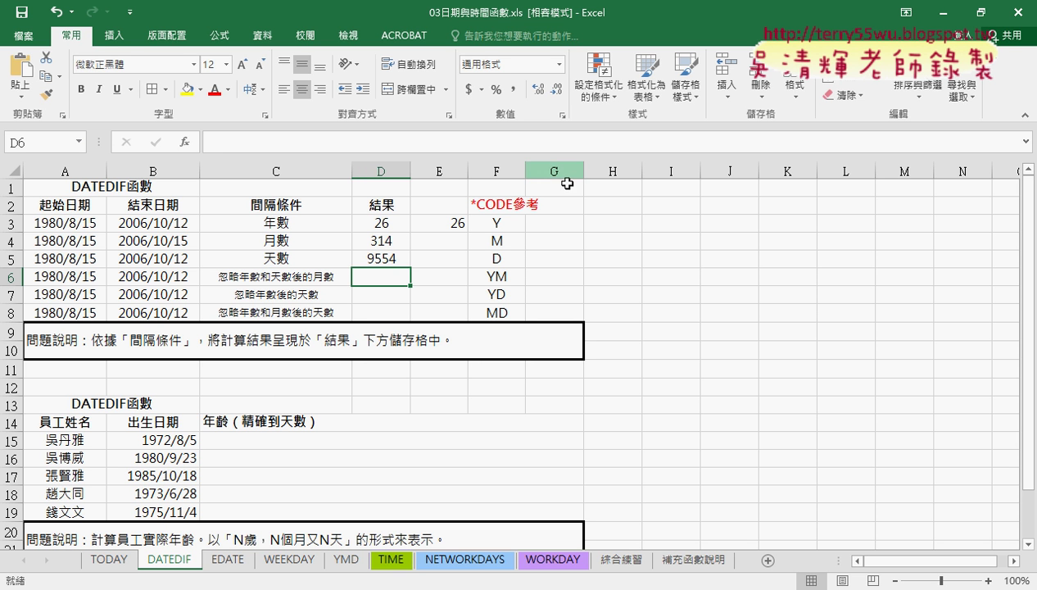
click(379, 257)
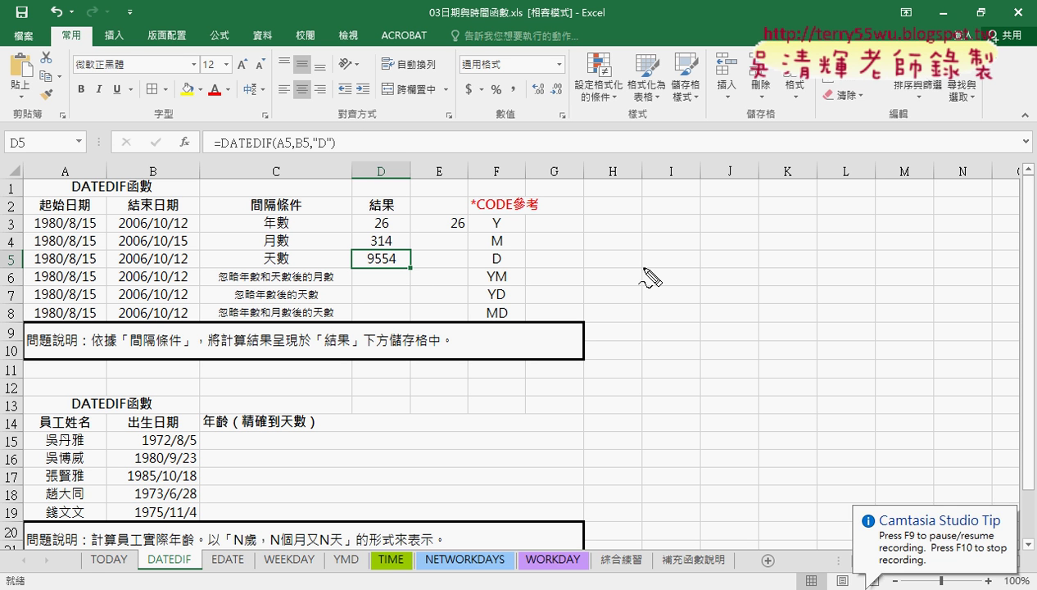
drag(548, 271, 327, 267)
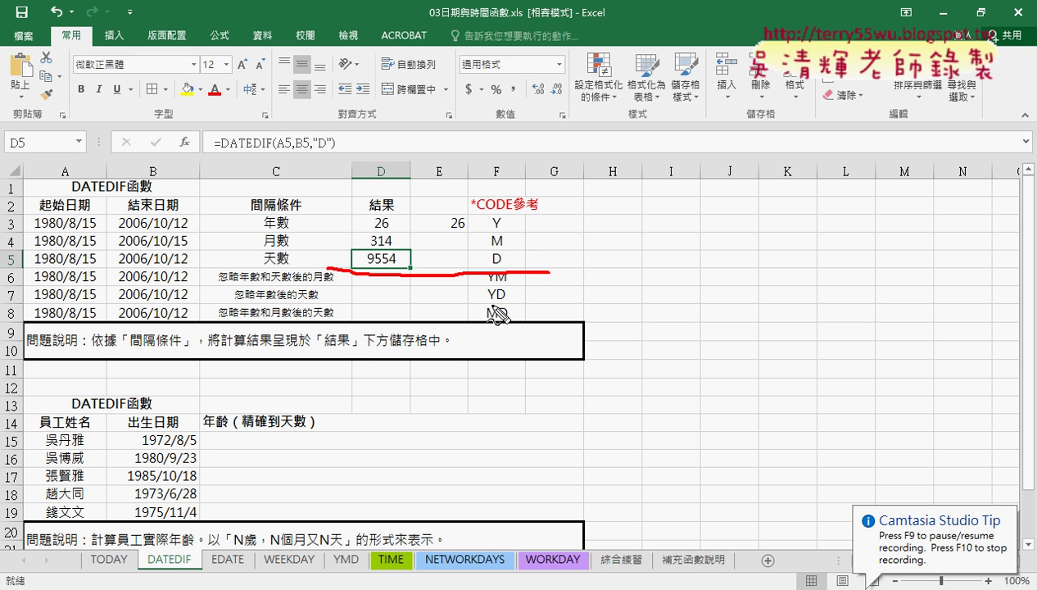
drag(477, 275, 489, 348)
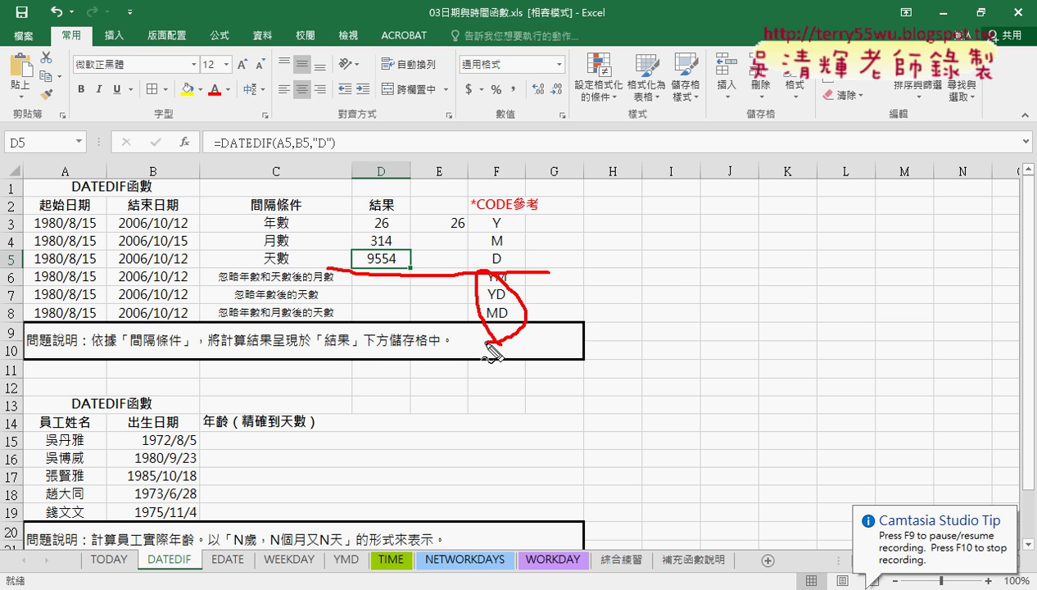
key(Escape)
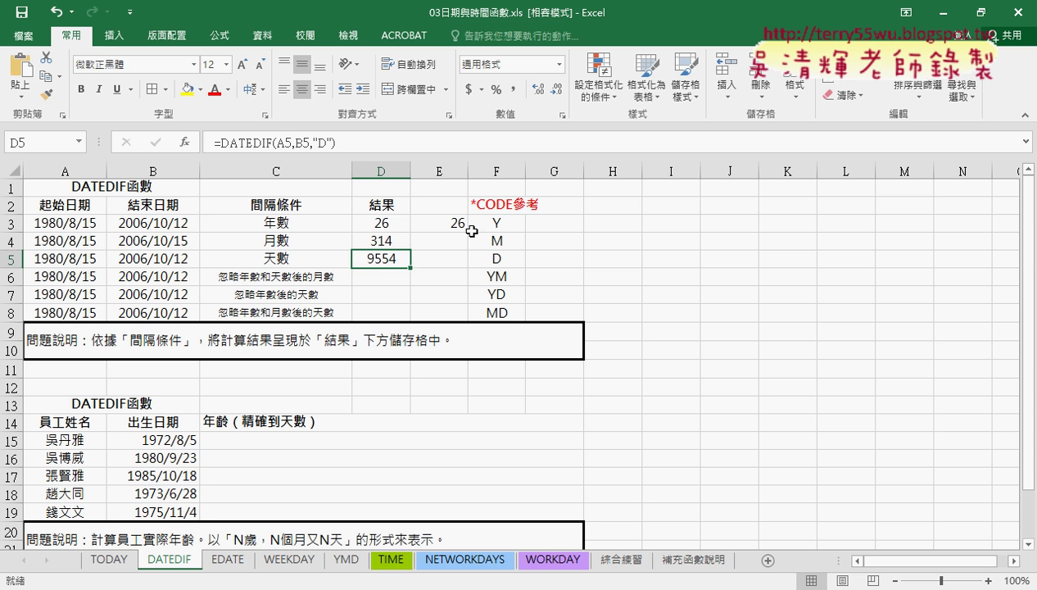
click(393, 225)
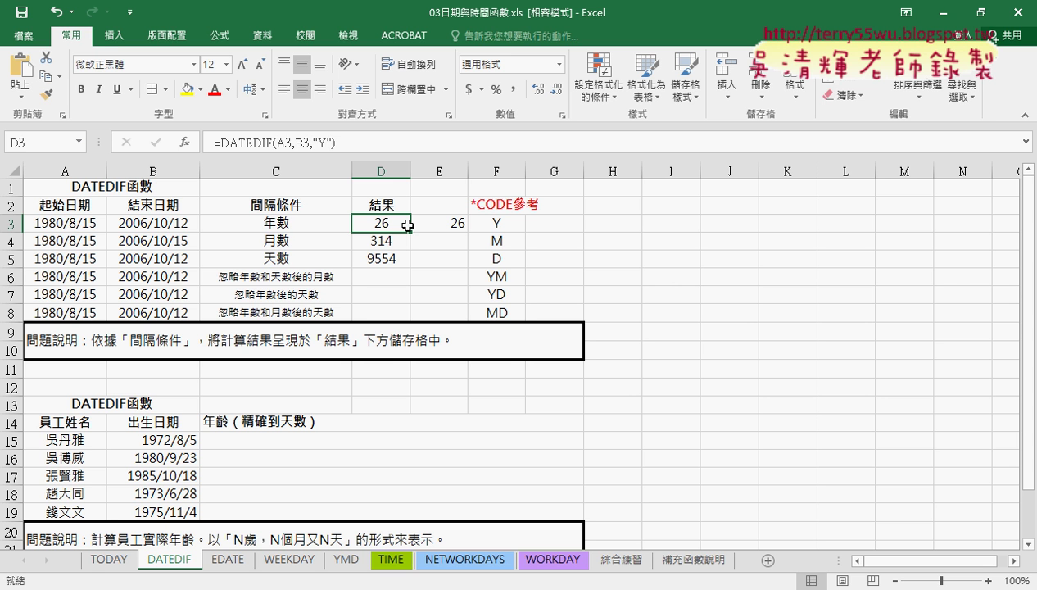
click(497, 280)
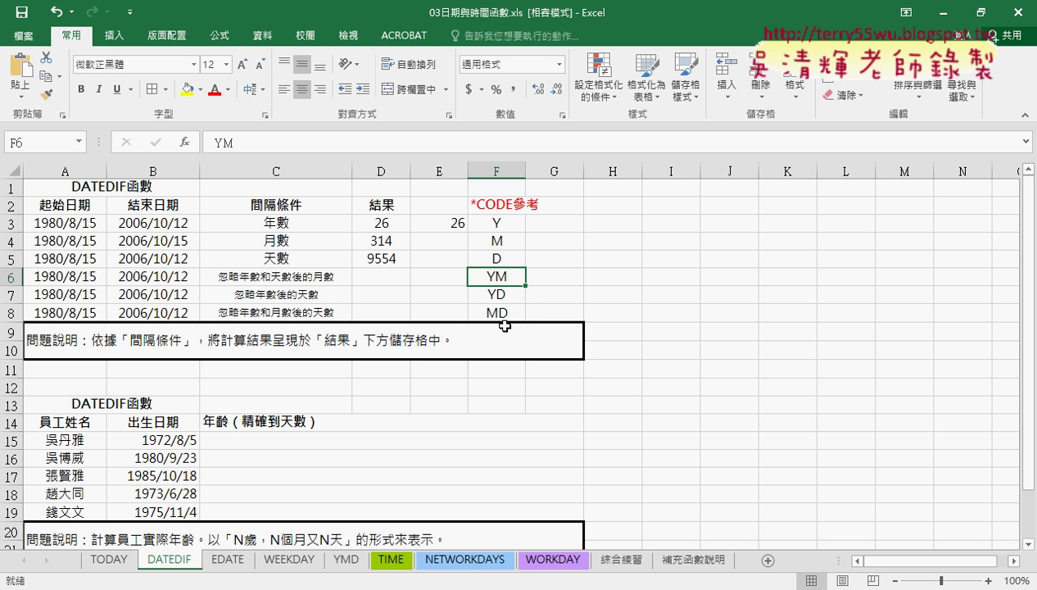
click(499, 312)
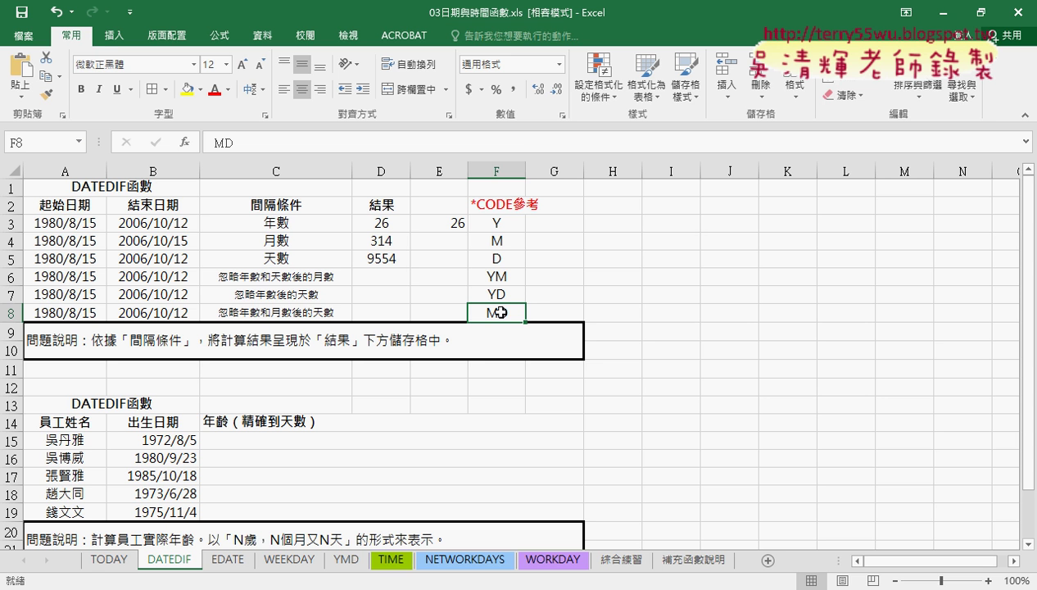
click(391, 275)
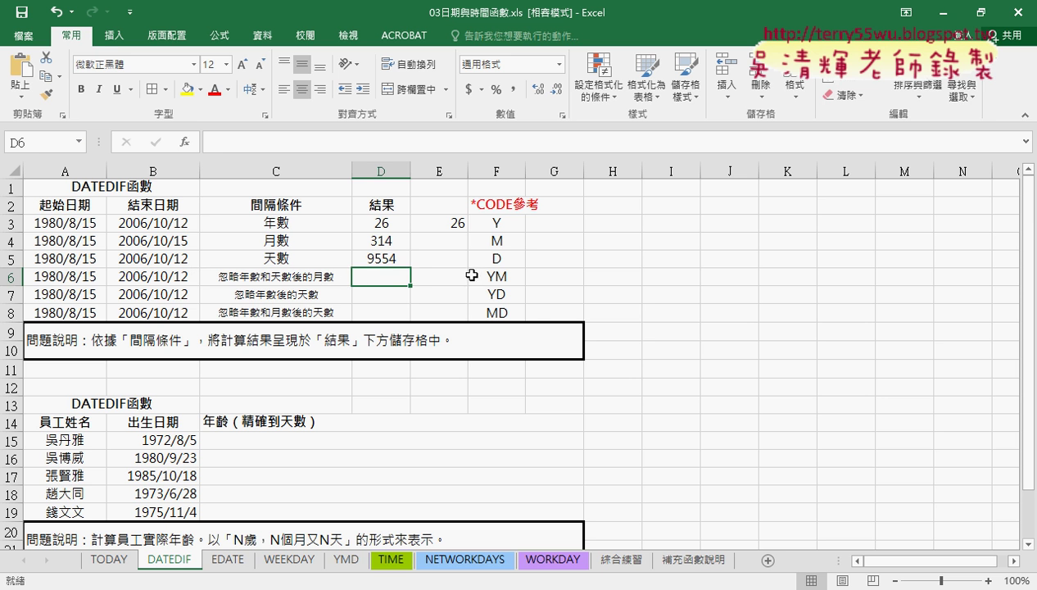
Fill D5's day-count formula down to D8, then change D6's code from D to YM so it shows 1
click(395, 259)
drag(410, 267, 404, 316)
click(383, 276)
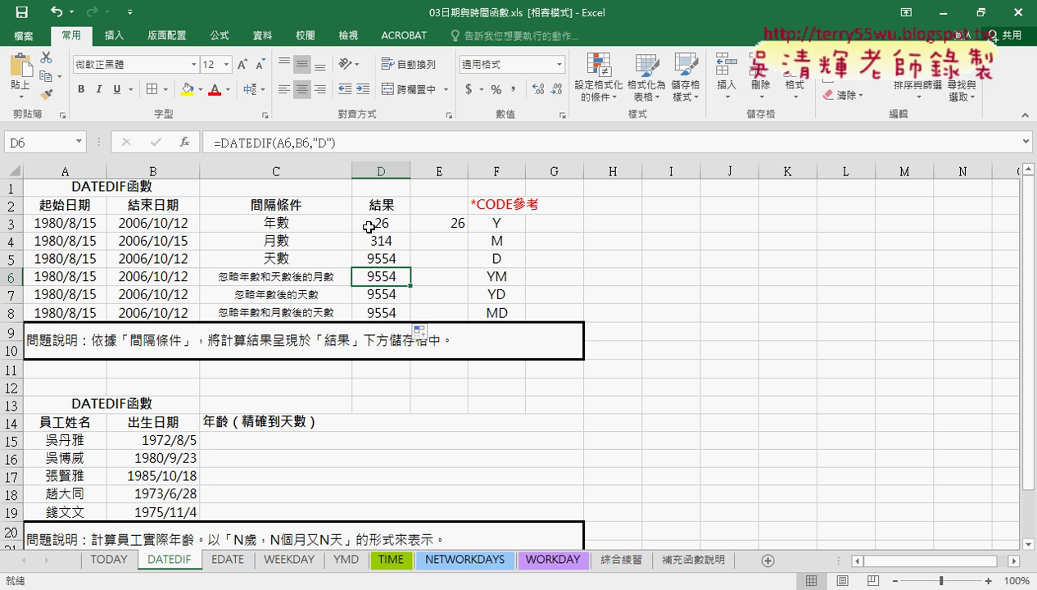
double_click(321, 143)
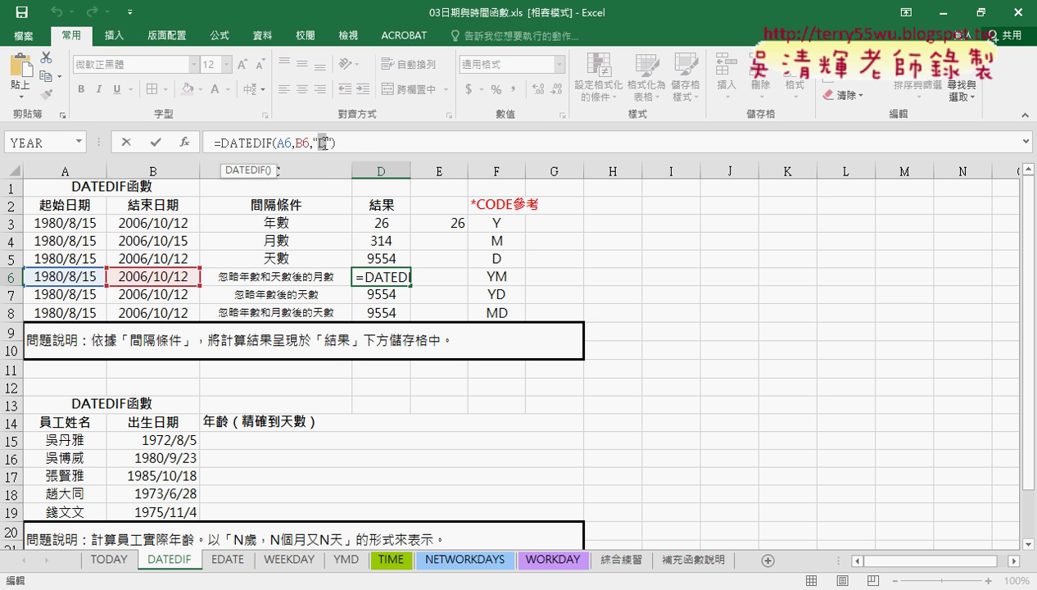
text(YM)
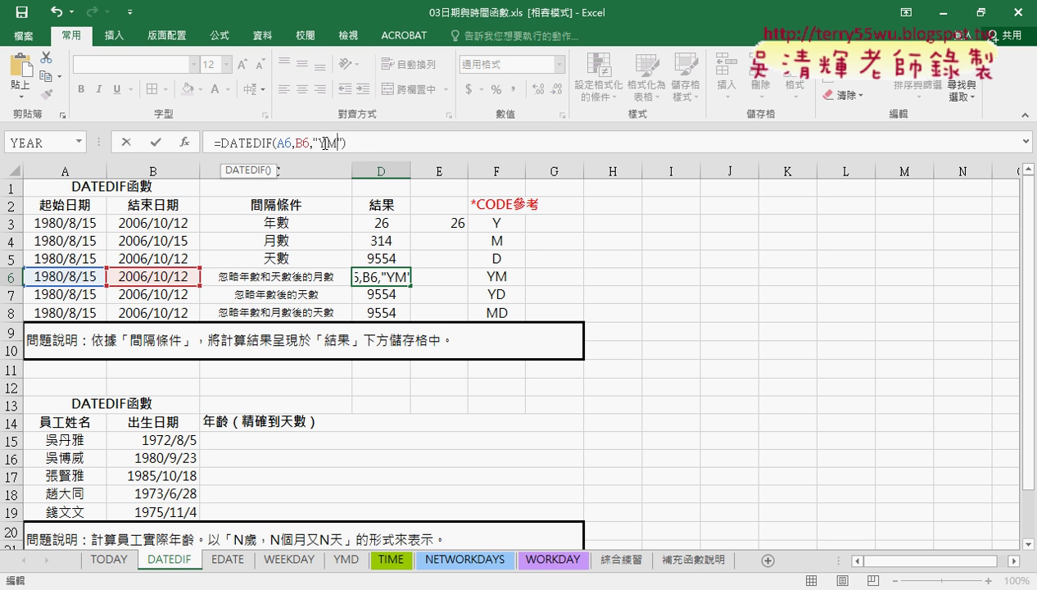
key(Return)
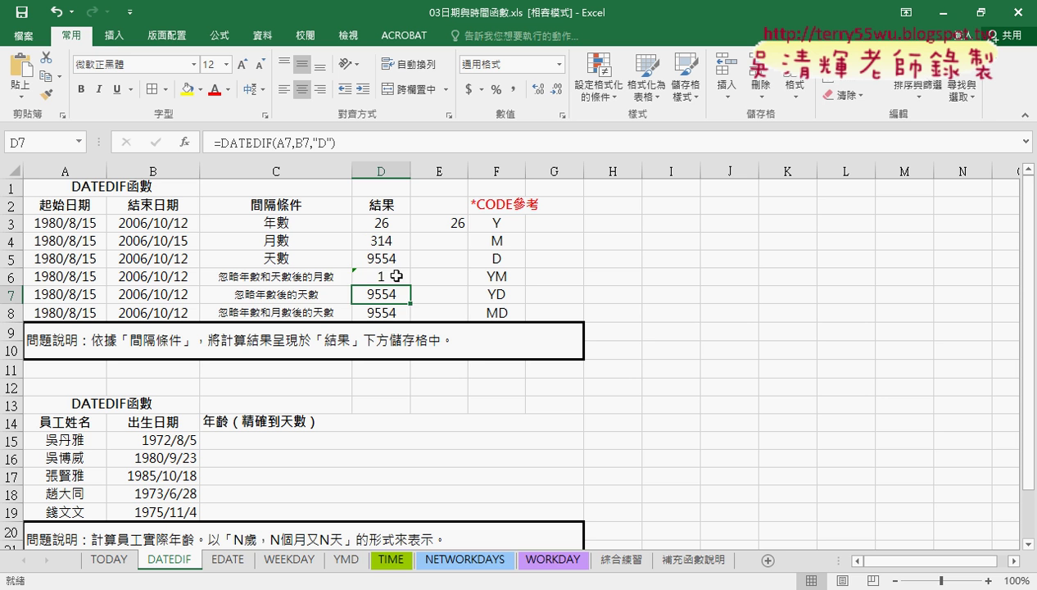
click(388, 274)
click(73, 280)
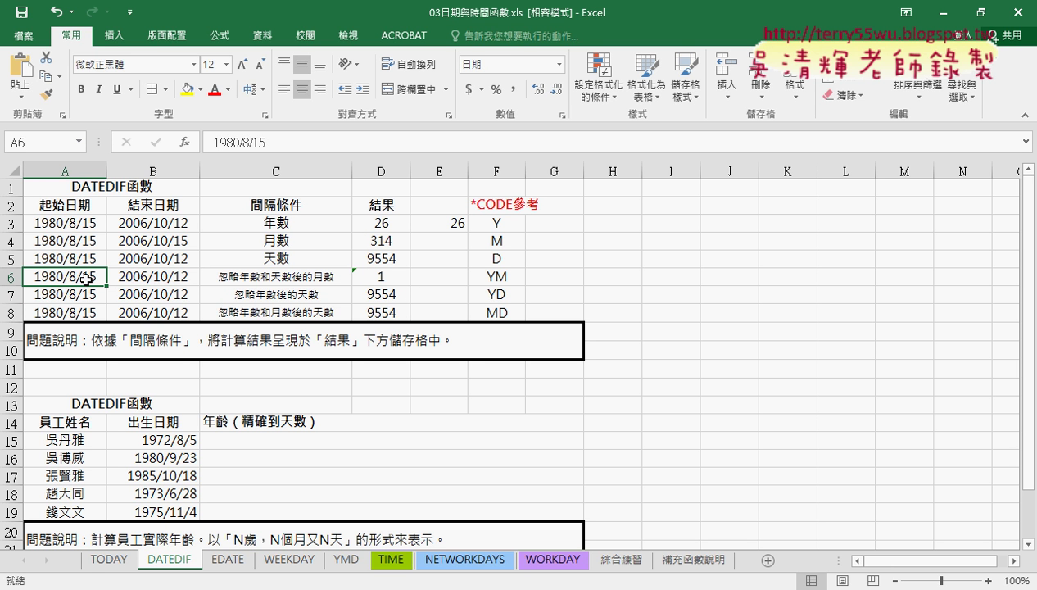
Edit B6's end date to 2006/10/15, raising D6's YM result from 1 to 2
click(168, 280)
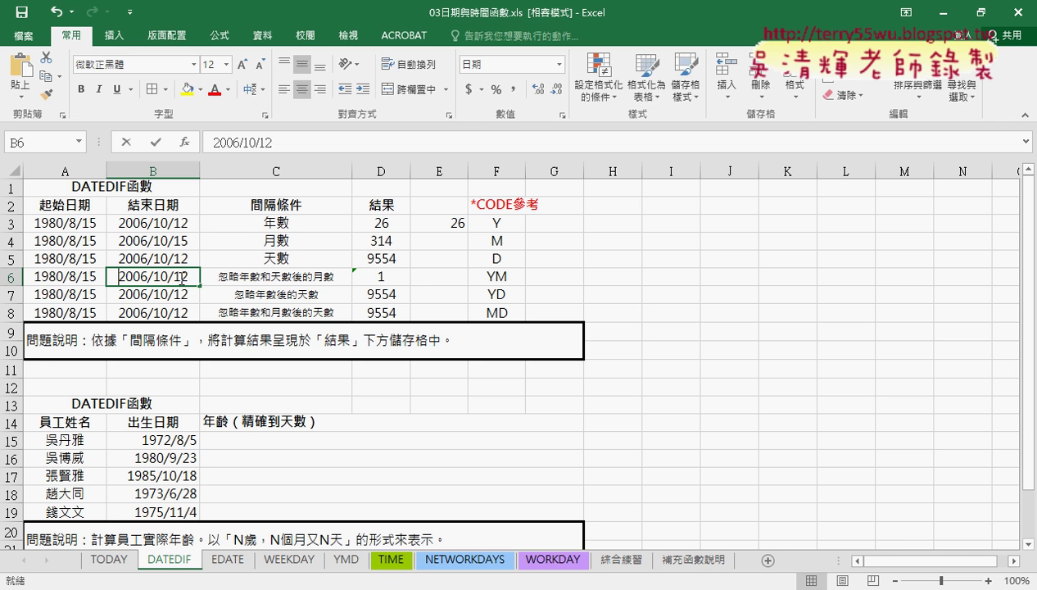
double_click(188, 272)
key(BackSpace)
text(5)
key(Return)
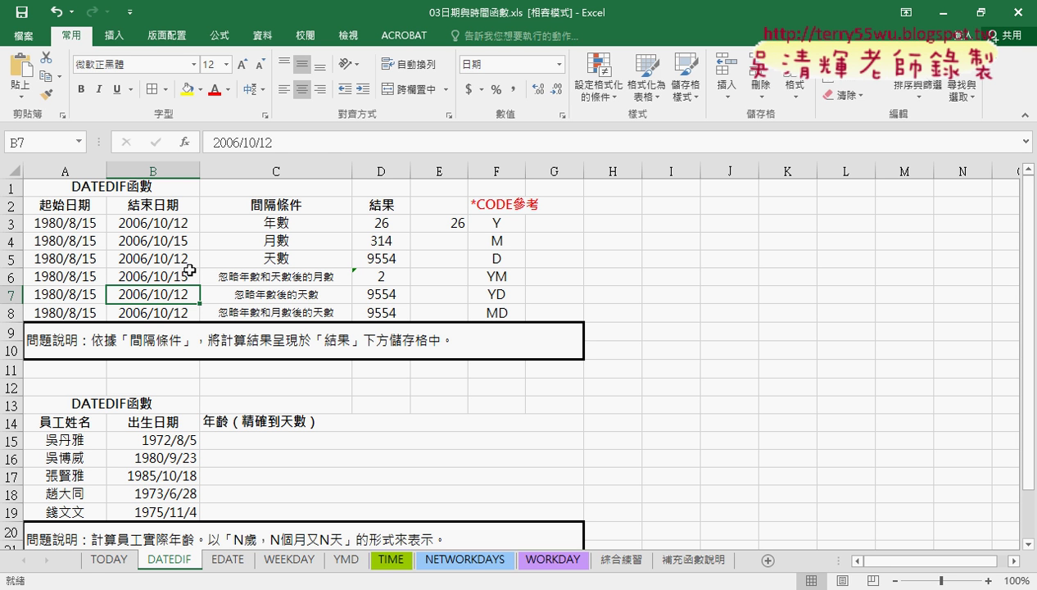
Change D8's formula to =DATEDIF(A8,B8,"MD") so it returns 27
click(378, 309)
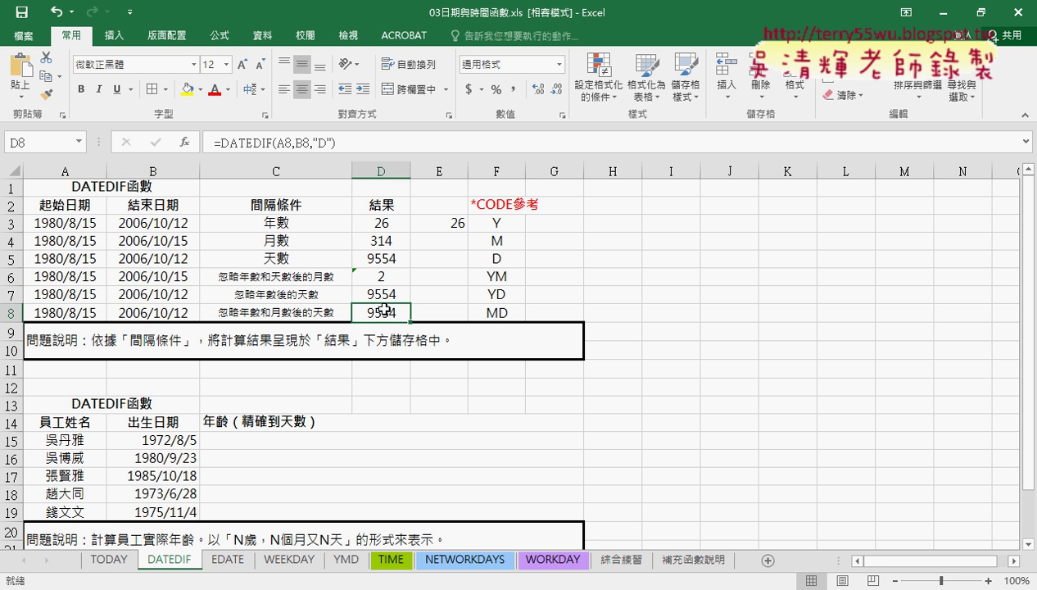
click(314, 143)
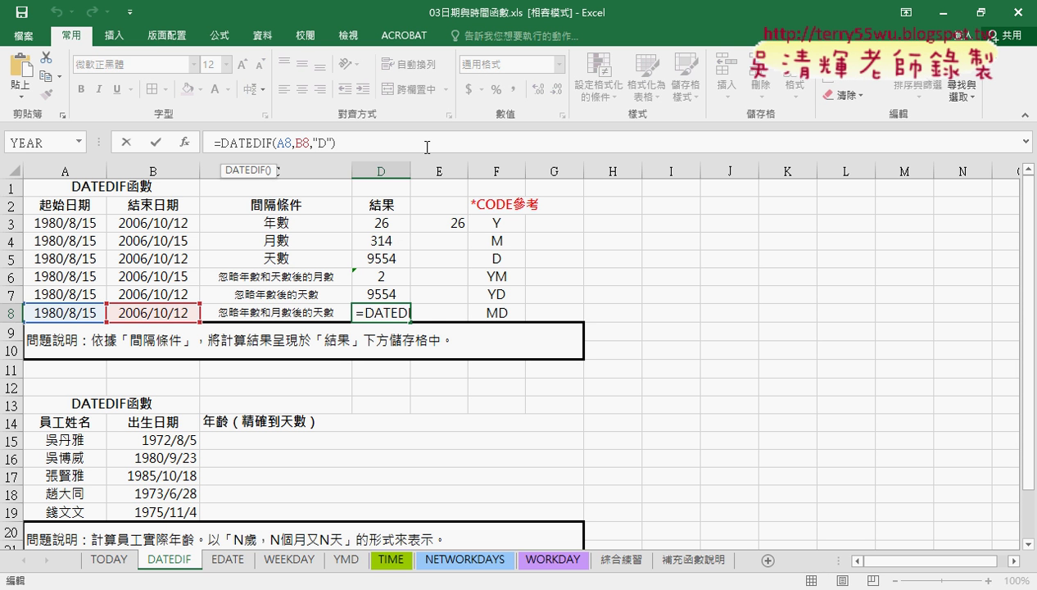
text(M)
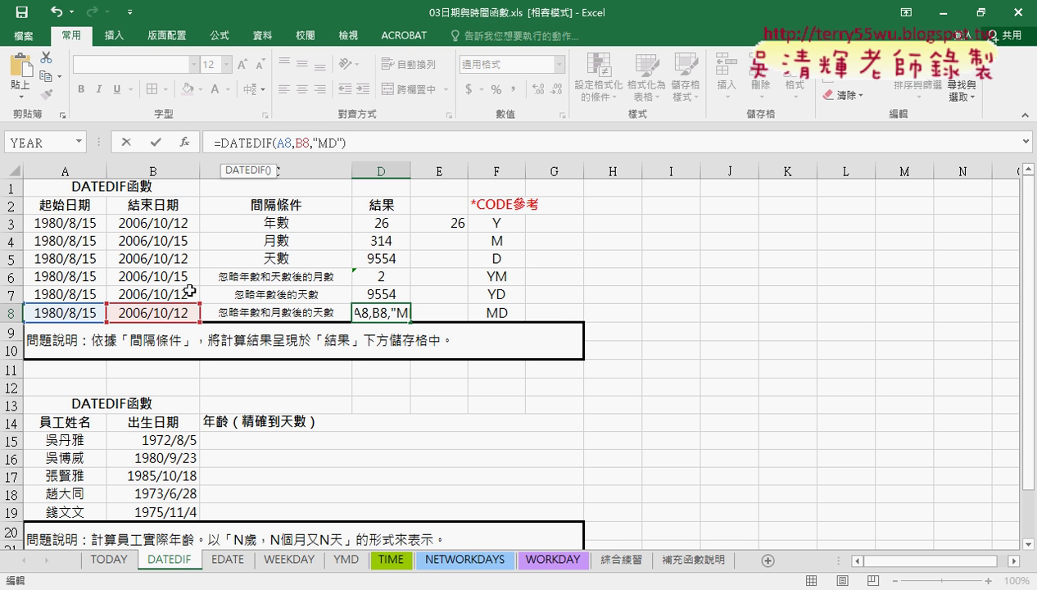
click(155, 142)
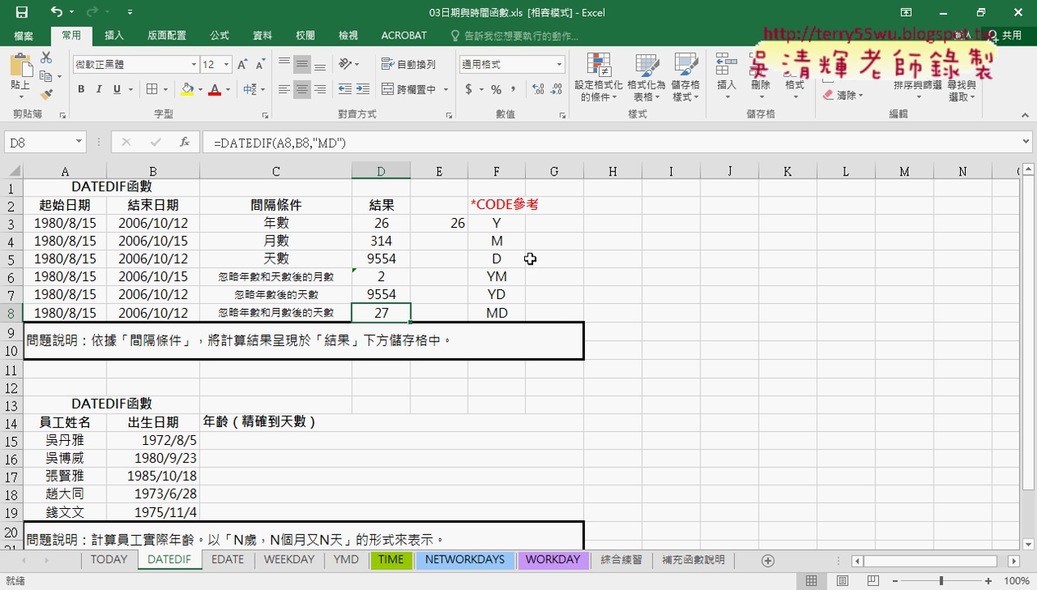
Select C15, the first employee's age cell, after checking the birth date
click(253, 440)
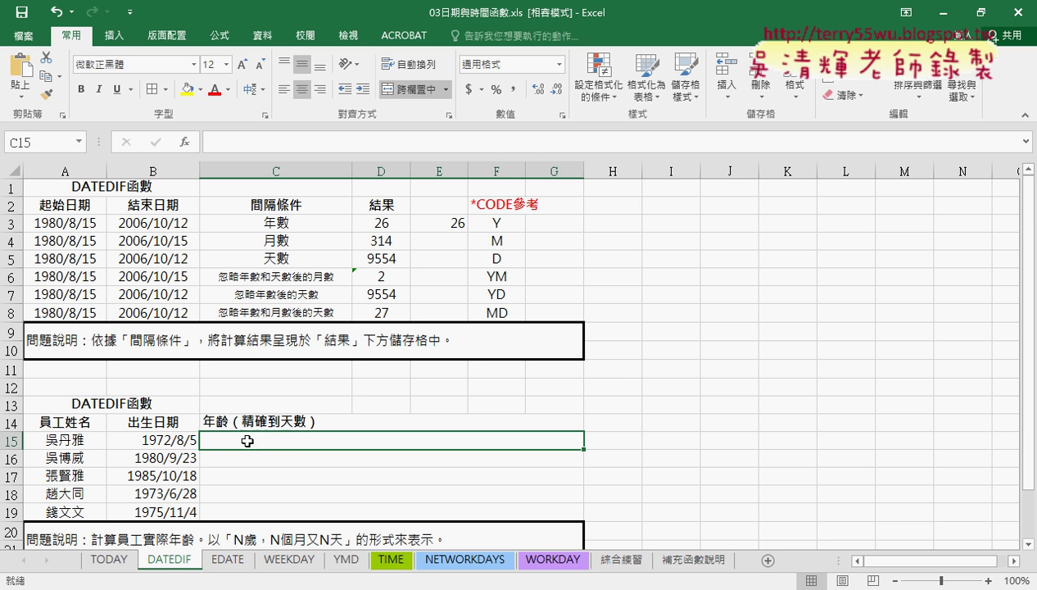
click(169, 447)
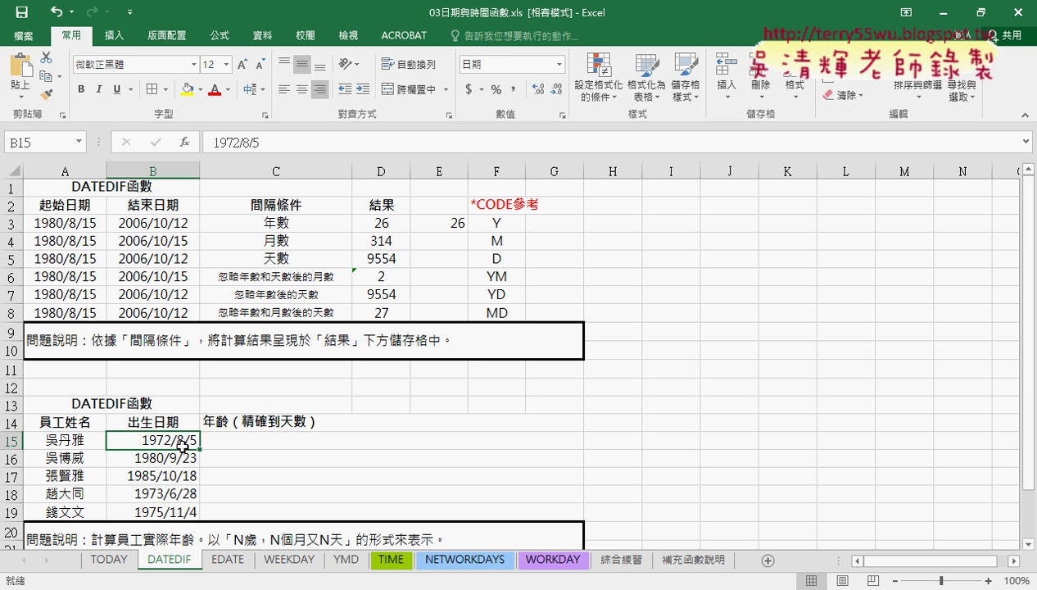
click(288, 443)
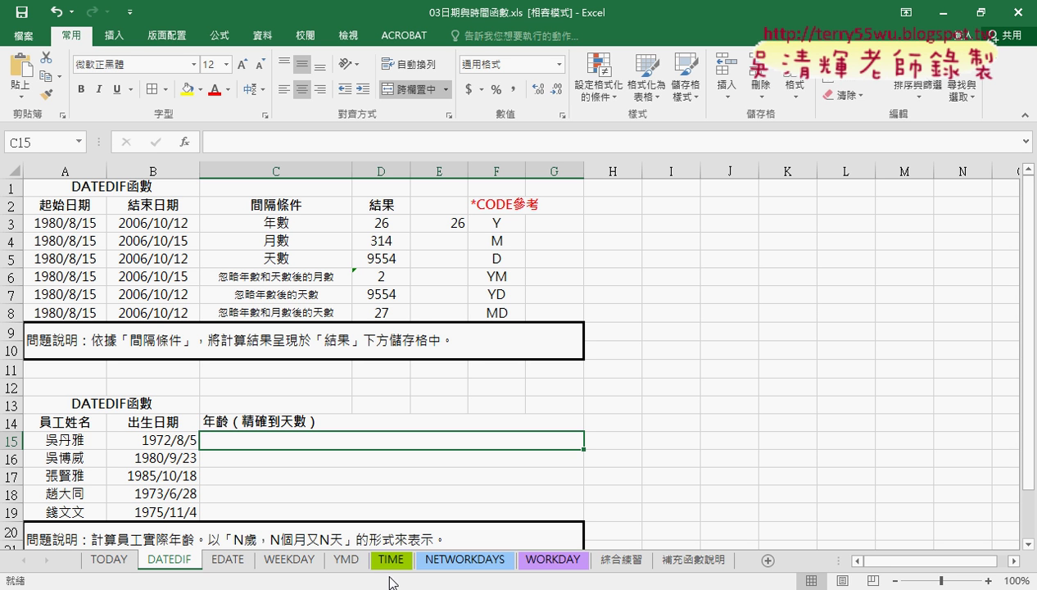
Circle the Y, YM and MD codes in column F and underline 歲, 月, 天 in row 20
drag(262, 543, 247, 545)
drag(514, 212, 518, 220)
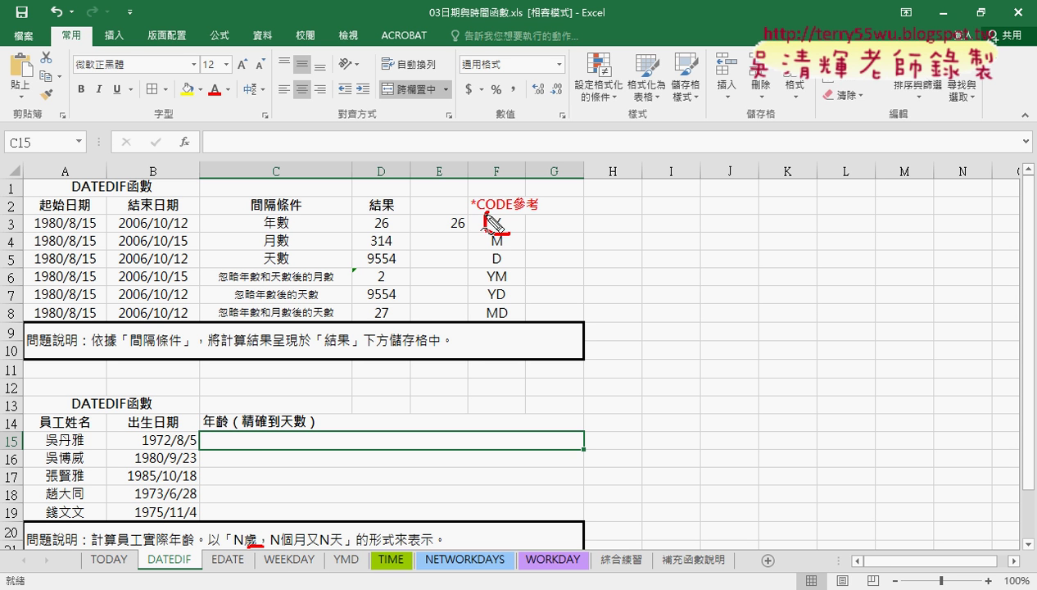
drag(307, 544, 292, 546)
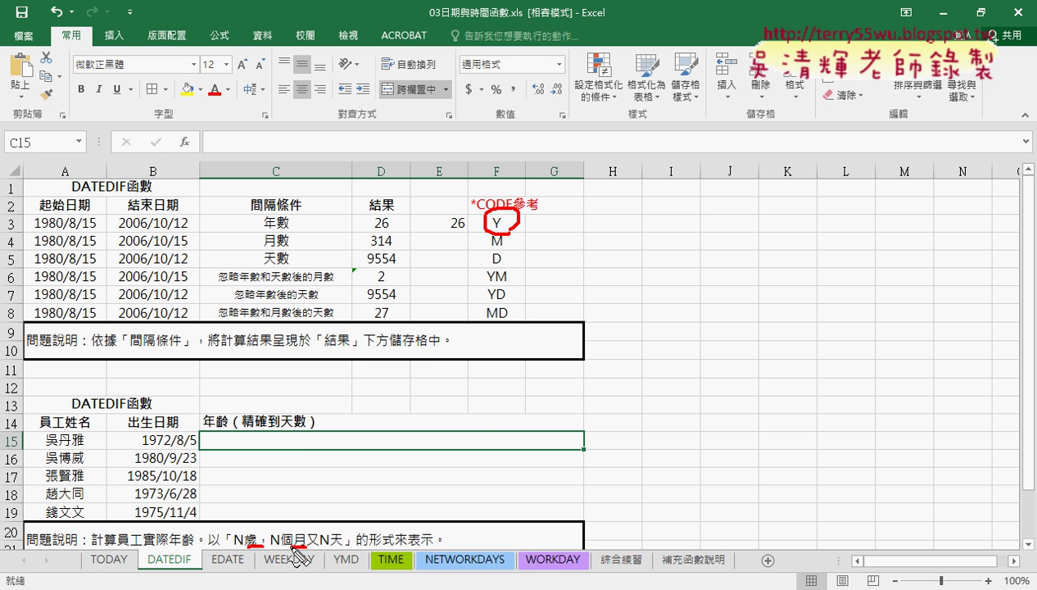
drag(524, 264, 508, 288)
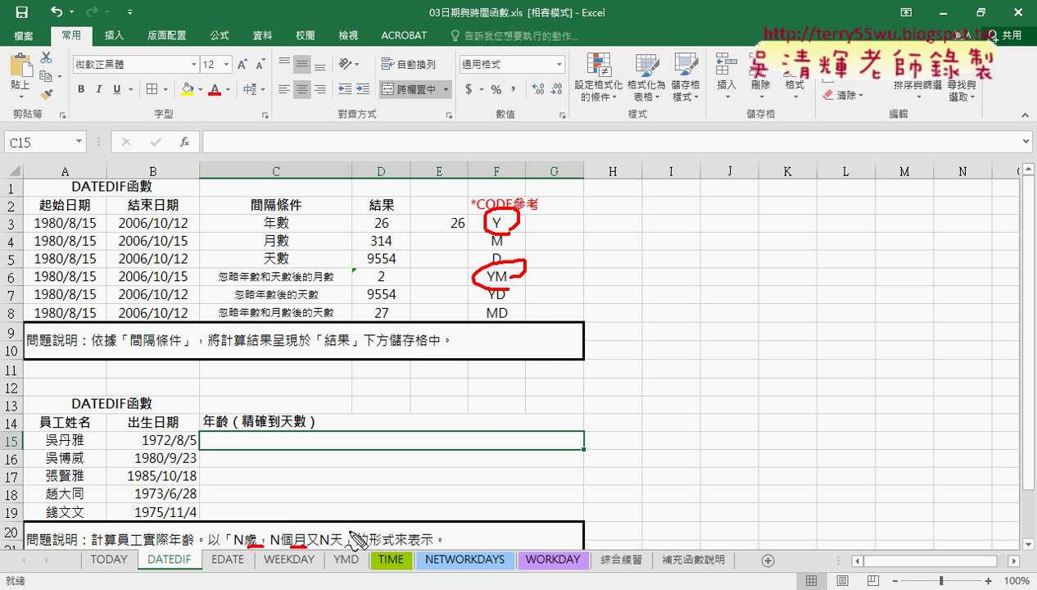
drag(337, 543, 321, 544)
mouse_move(522, 332)
mouse_down()
mouse_move(489, 325)
mouse_move(519, 310)
mouse_up()
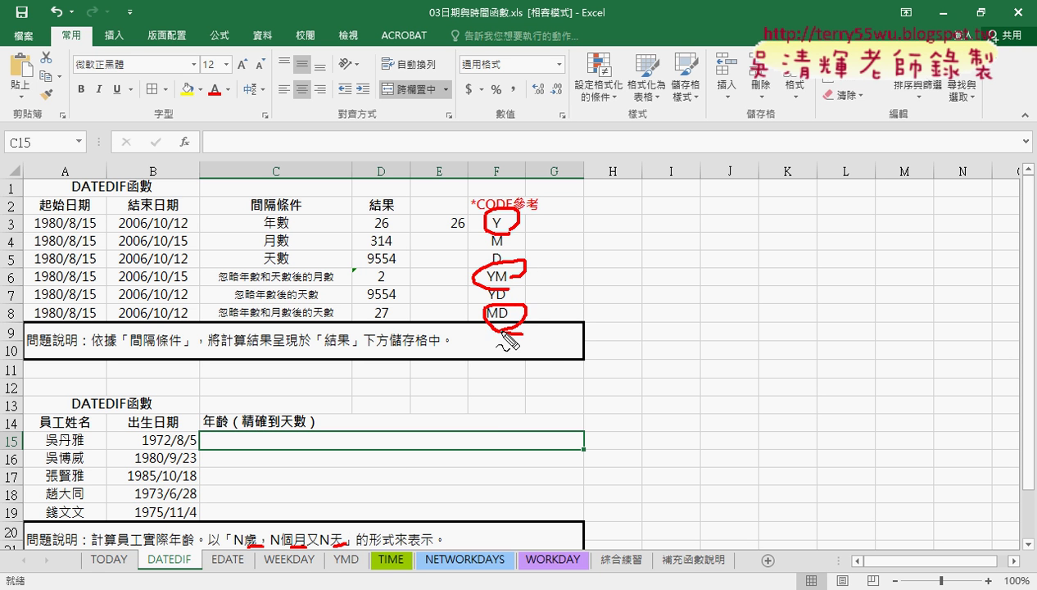